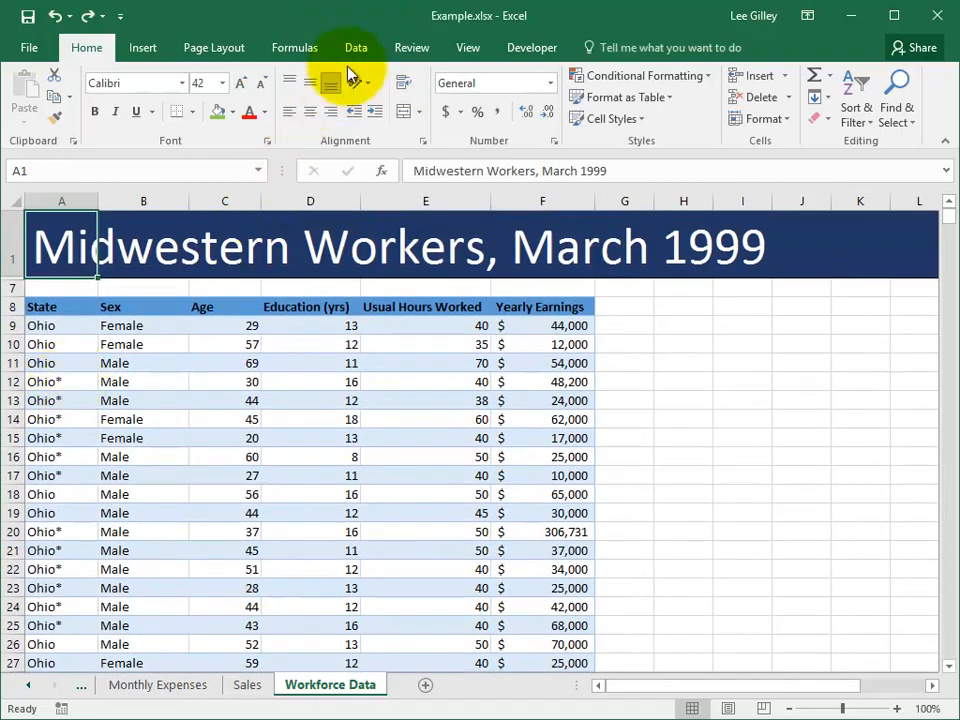
Sort the workforce table by Age from smallest to largest, and again from largest to smallest
click(358, 48)
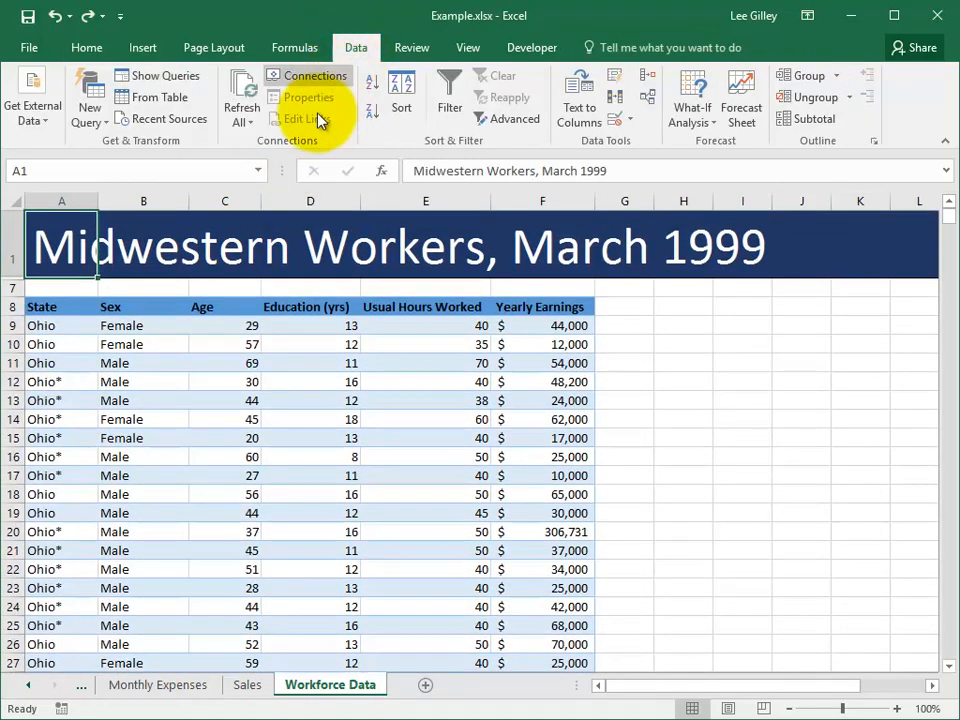
click(225, 381)
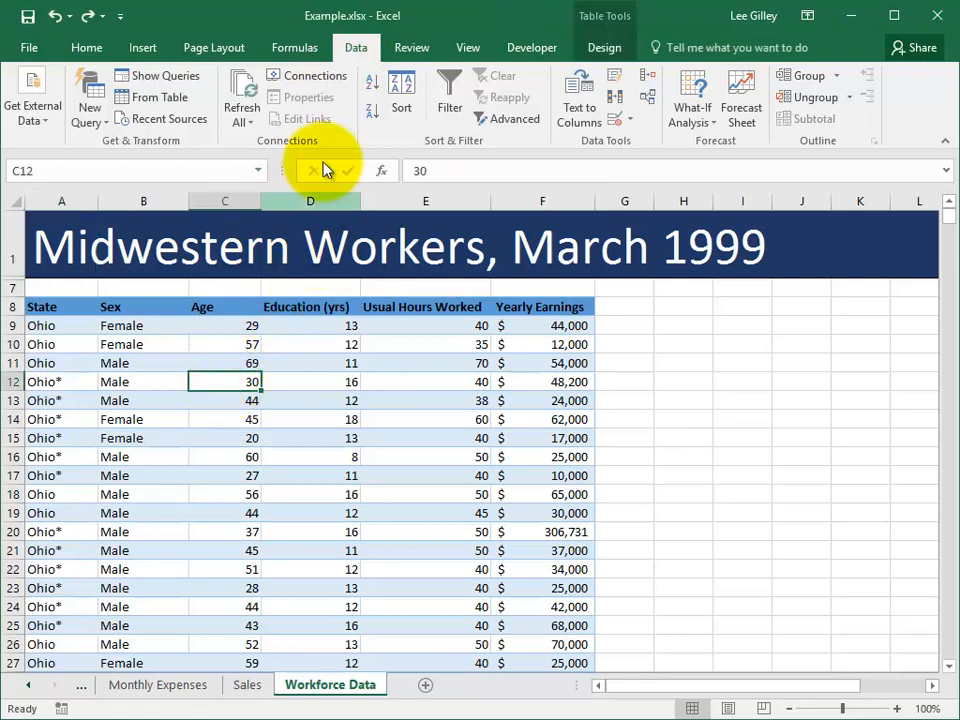
click(370, 85)
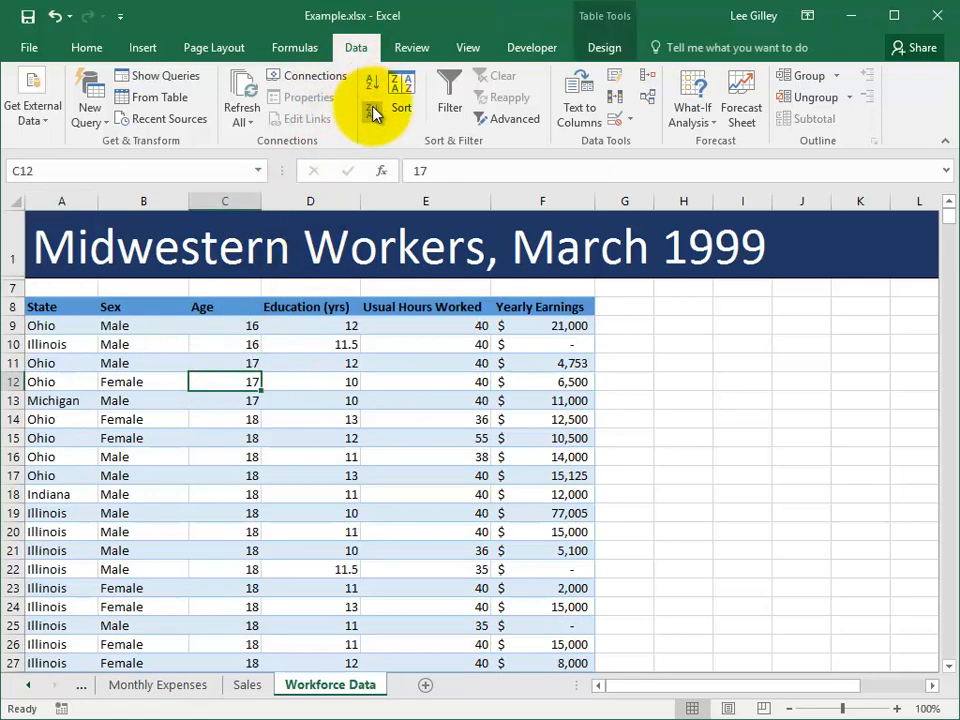
click(372, 110)
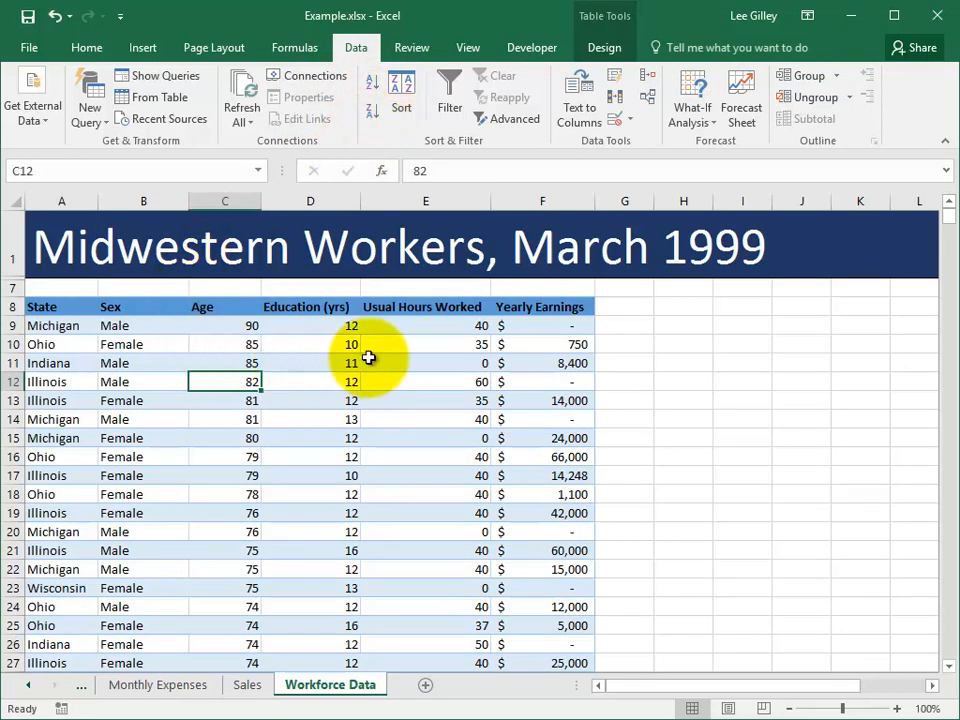
Apply a two-level sort to the table: Age smallest to largest, with Yearly Earnings smallest to largest as the second level
click(404, 112)
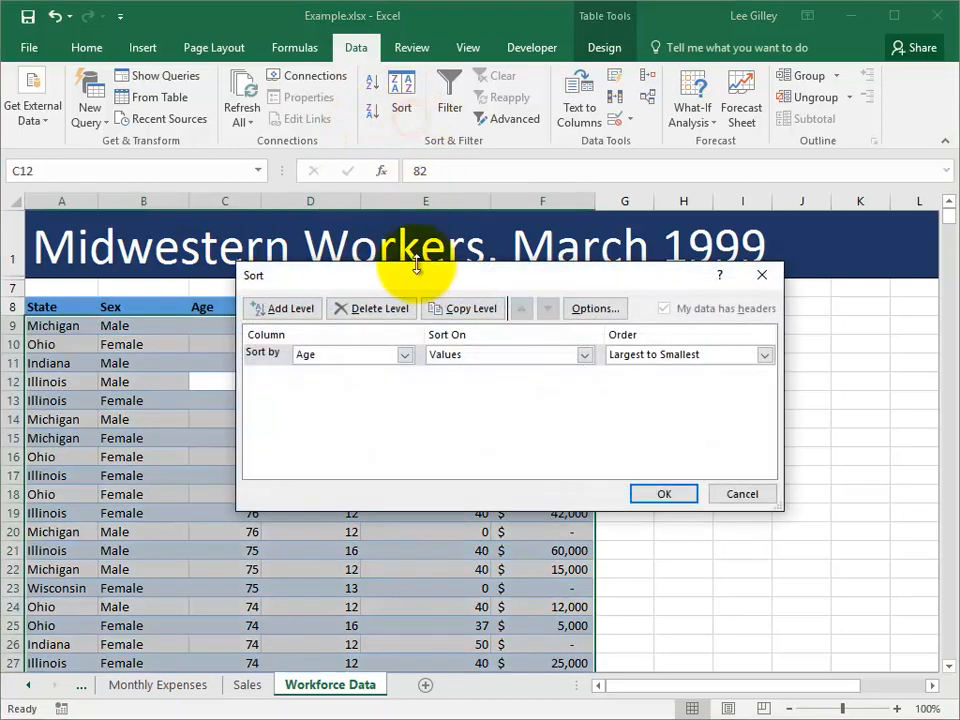
click(330, 279)
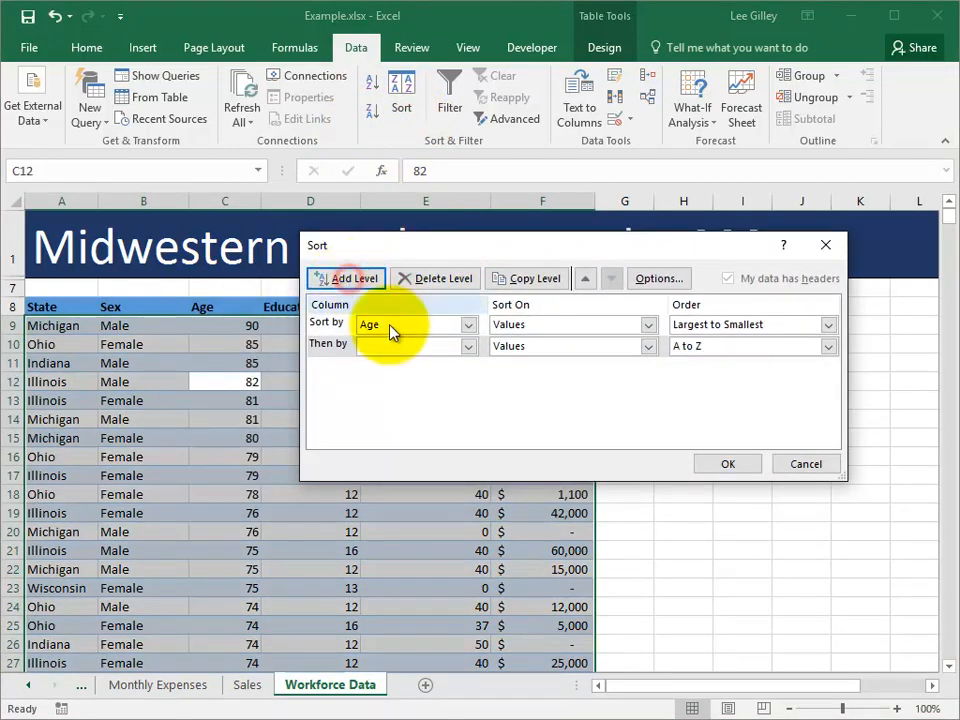
click(686, 324)
click(690, 340)
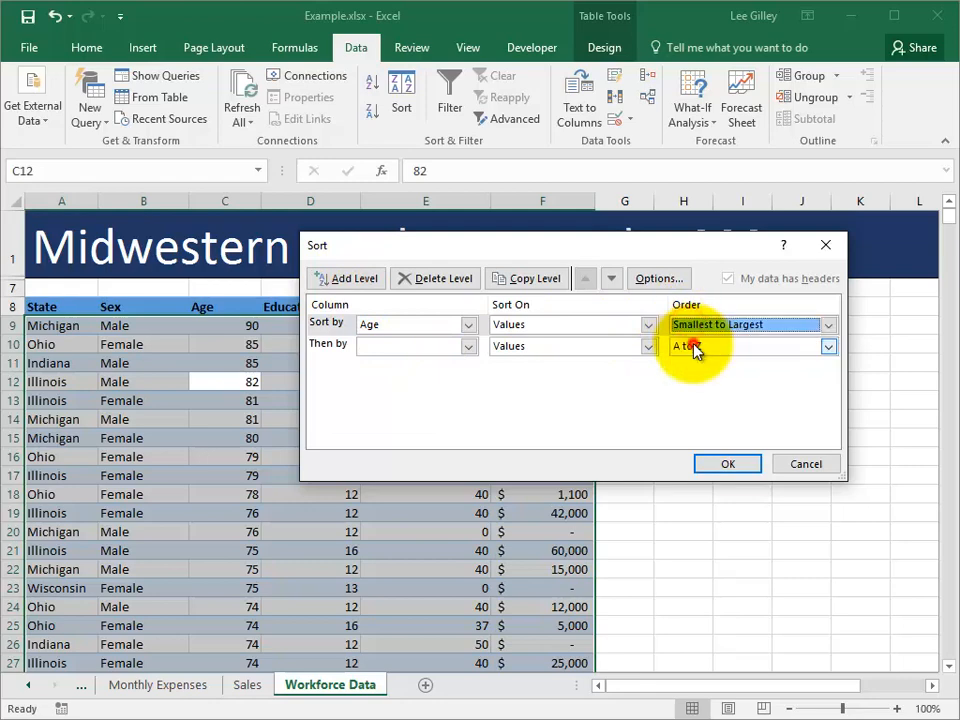
click(418, 346)
click(405, 426)
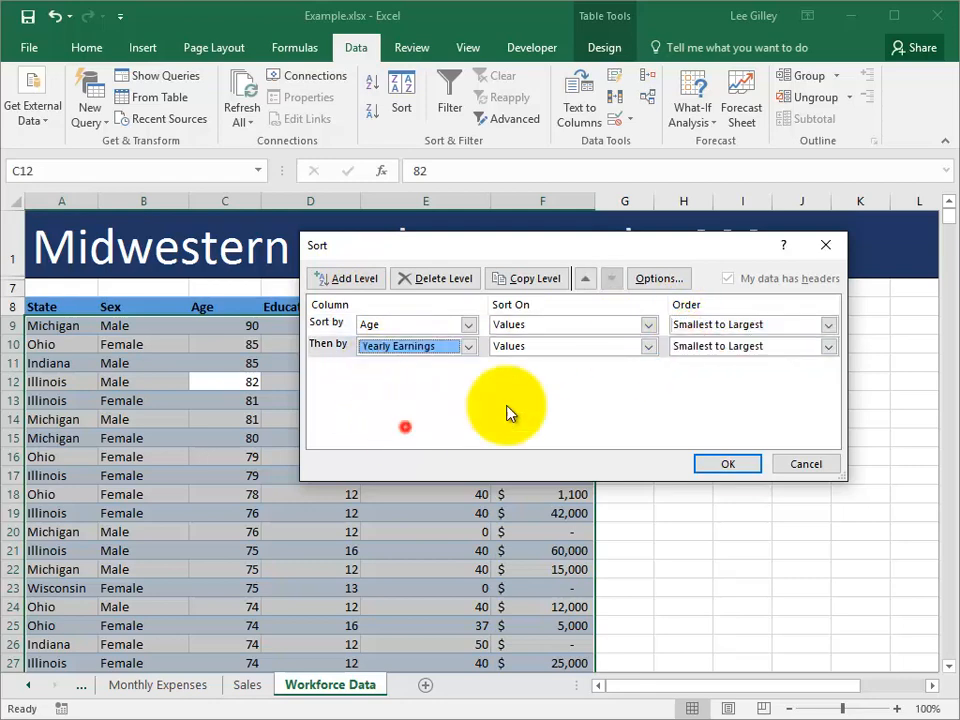
click(729, 462)
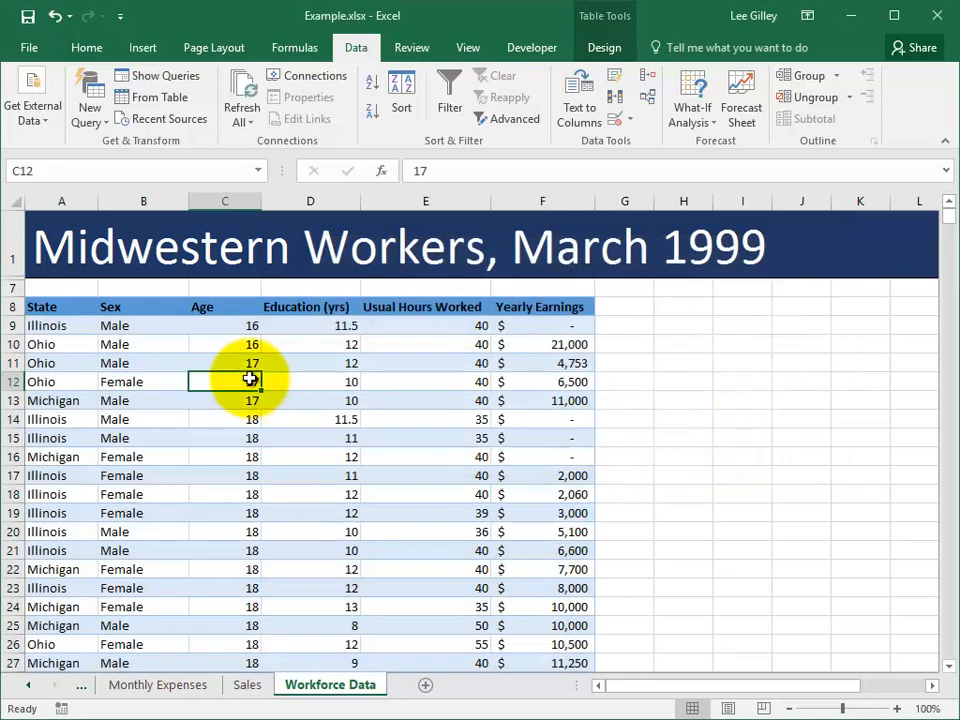
Examine the order of the Age values and of the Yearly Earnings values for the 18-year-olds
drag(243, 329, 246, 570)
drag(572, 476, 557, 558)
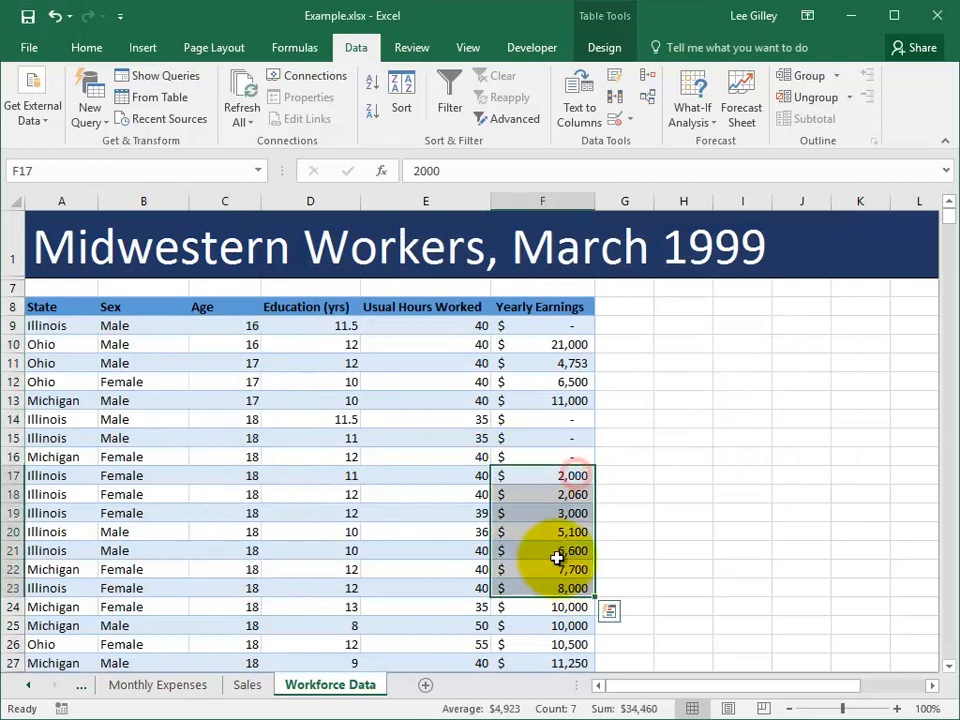
click(395, 438)
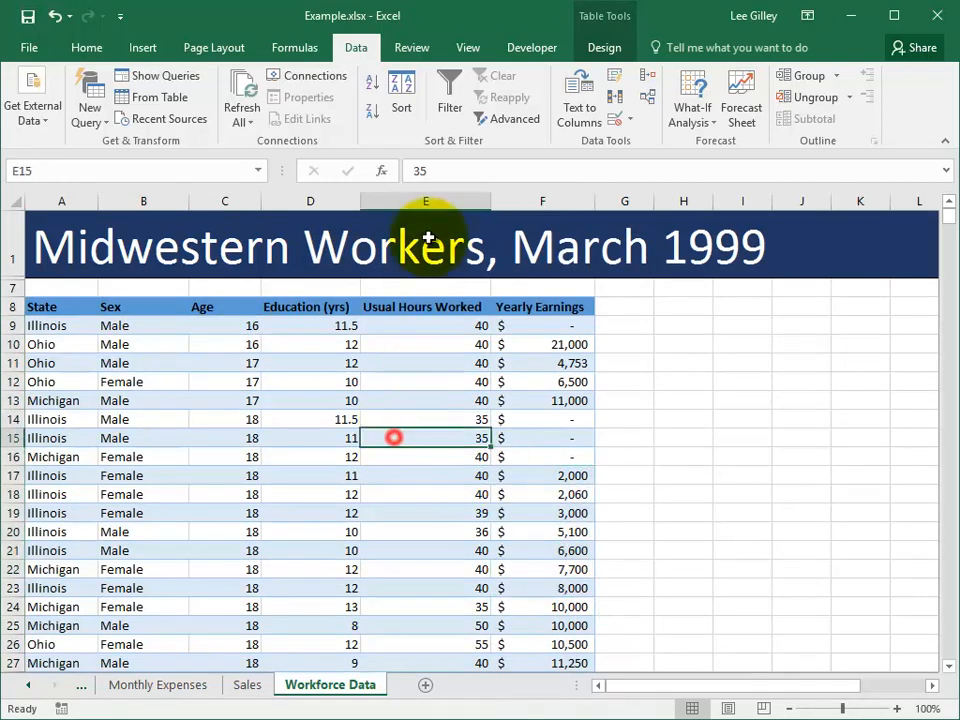
Turn on filtering for the table headers and look at the filter options of Yearly Earnings
click(459, 103)
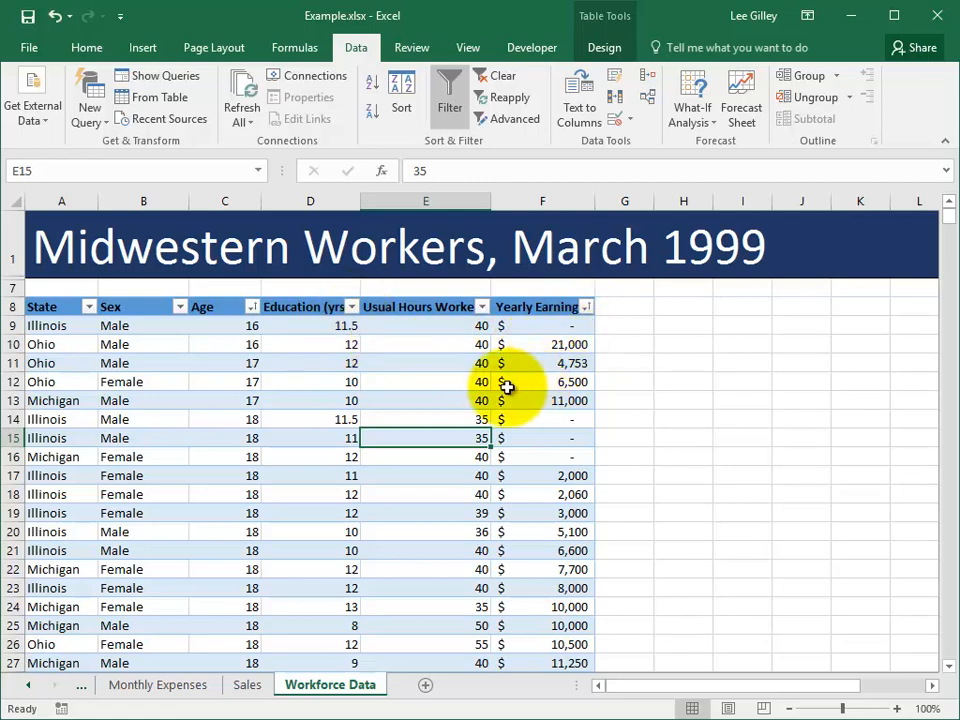
click(587, 308)
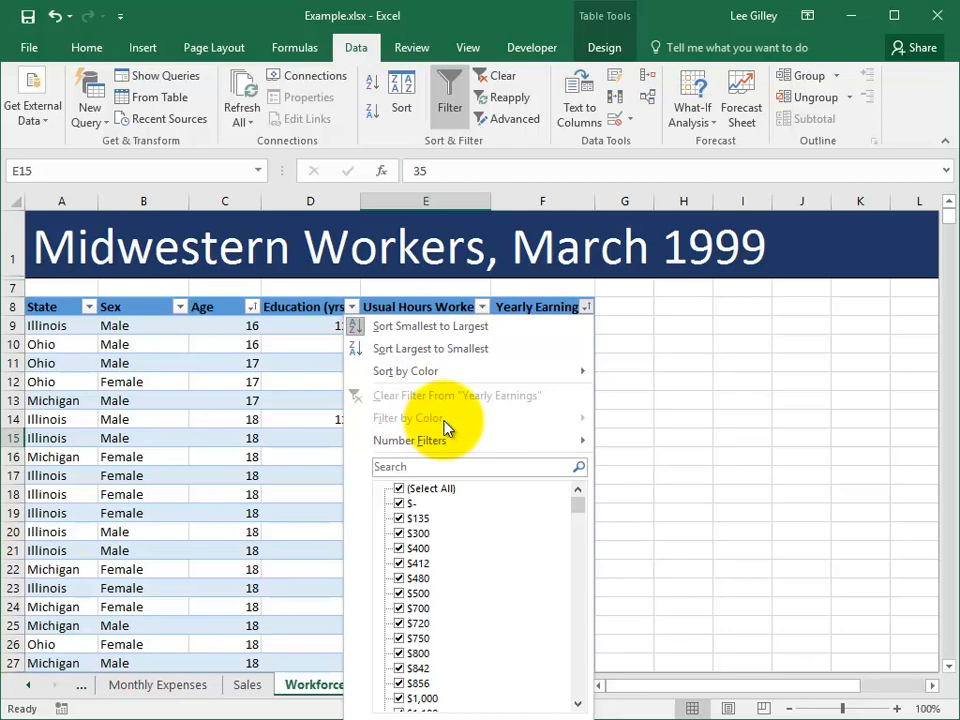
click(479, 719)
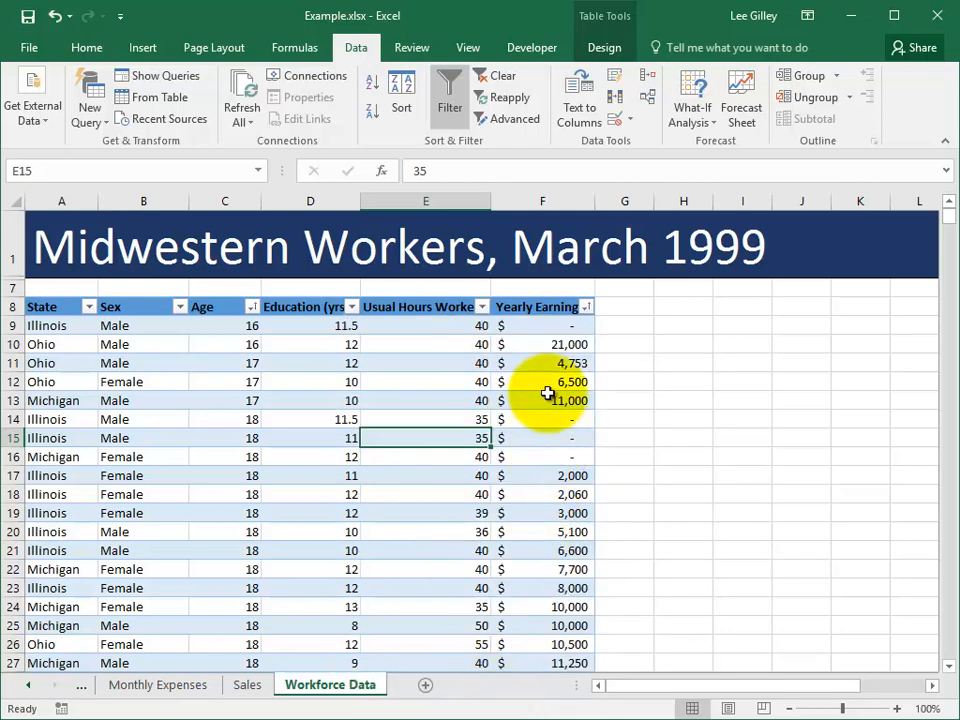
Fill cells F11:F19 in the Yearly Earnings column with green and cells F21:F25 with yellow
drag(565, 363, 565, 513)
click(95, 48)
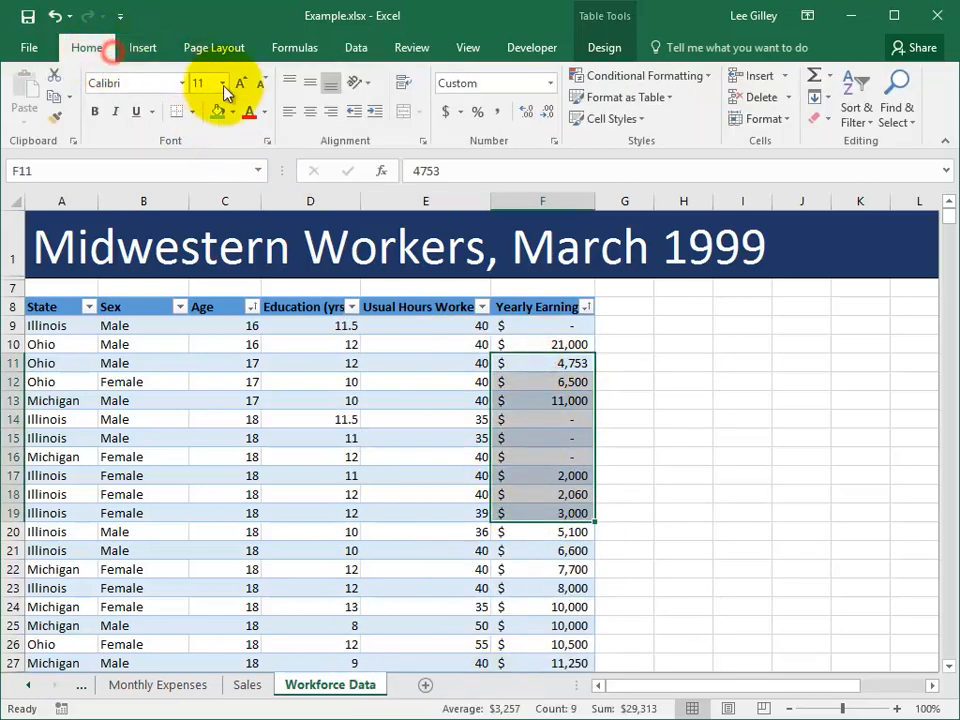
click(217, 112)
drag(508, 549, 514, 630)
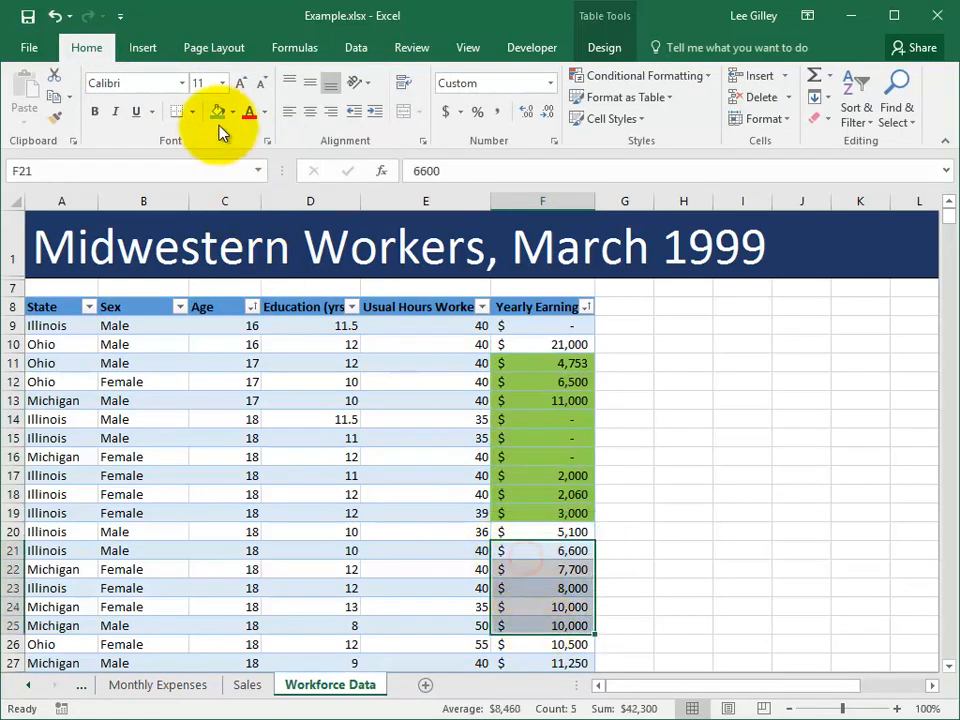
click(232, 112)
click(264, 258)
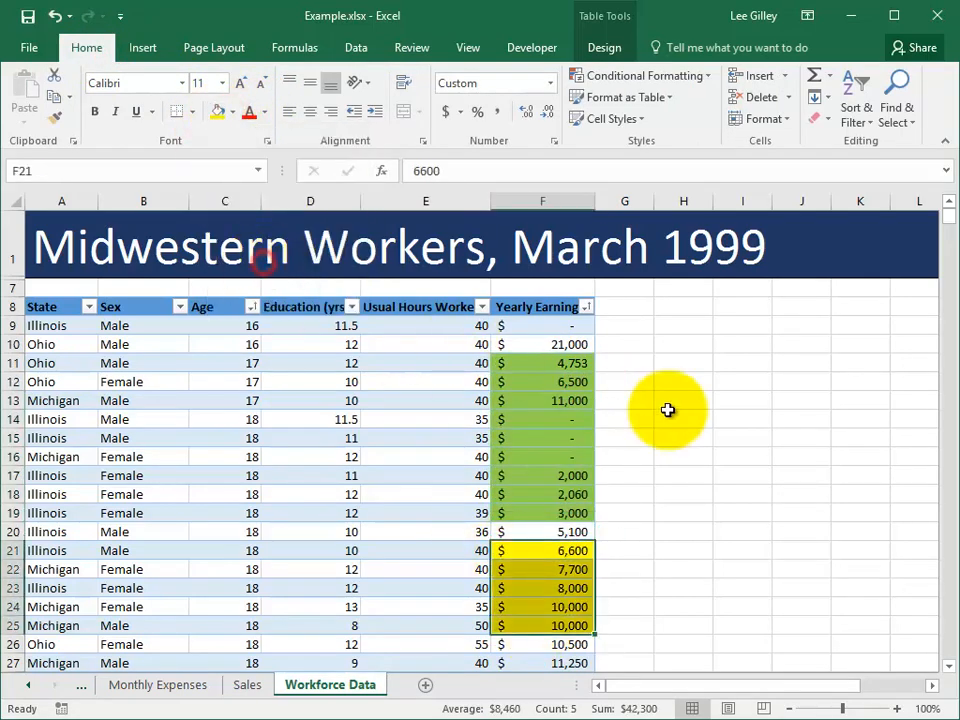
click(667, 409)
Filter the Yearly Earnings column by the yellow cell color, and switch the filter to the green cell color
click(585, 307)
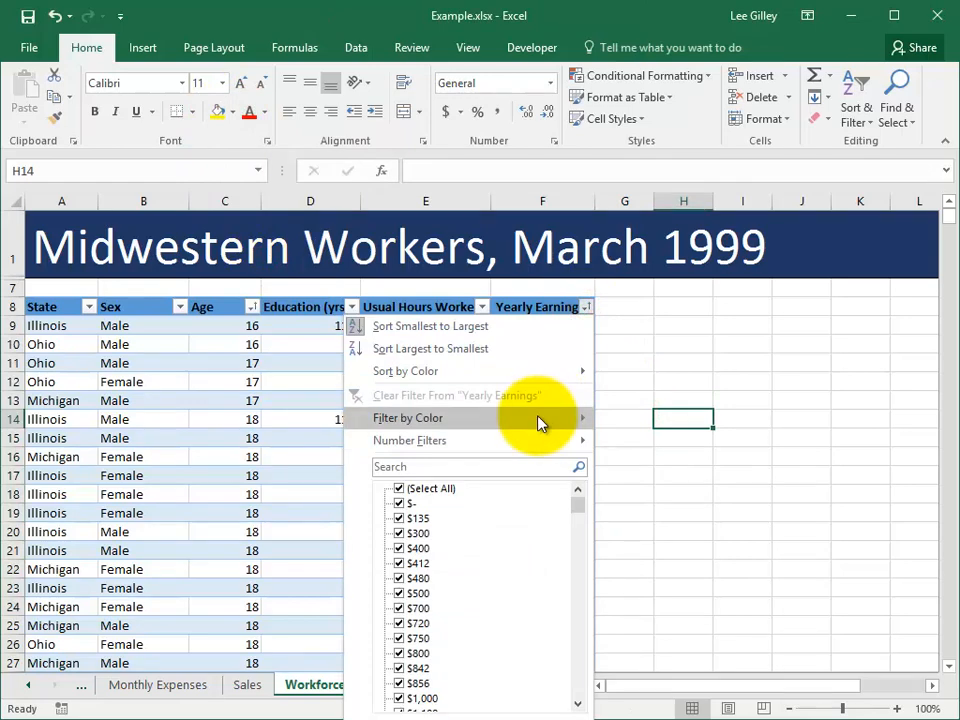
mouse_move(580, 420)
click(639, 463)
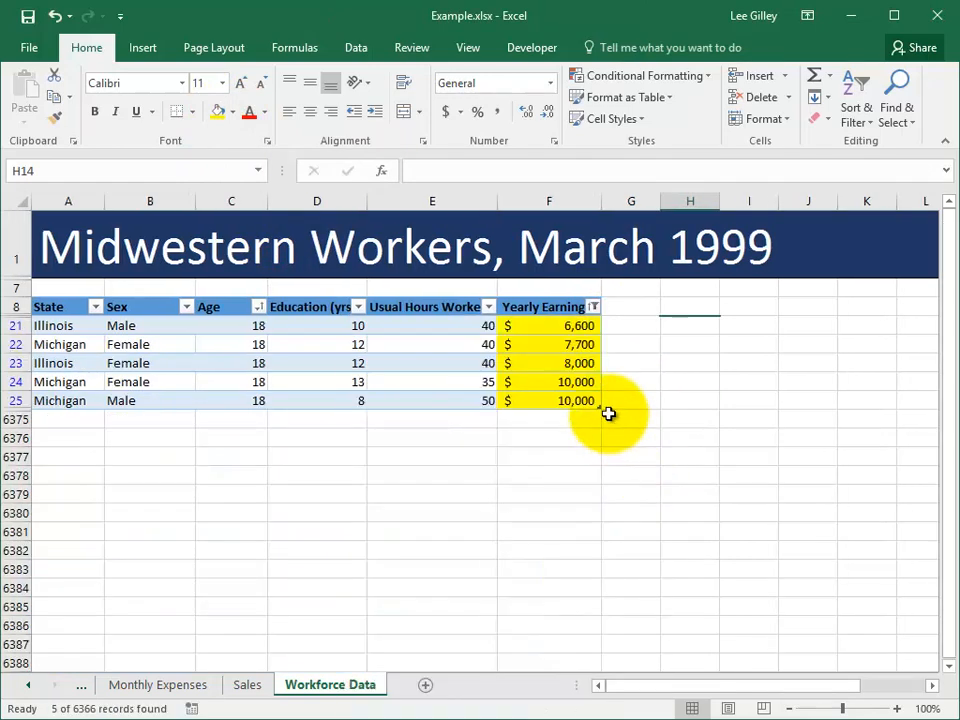
click(593, 307)
mouse_move(549, 421)
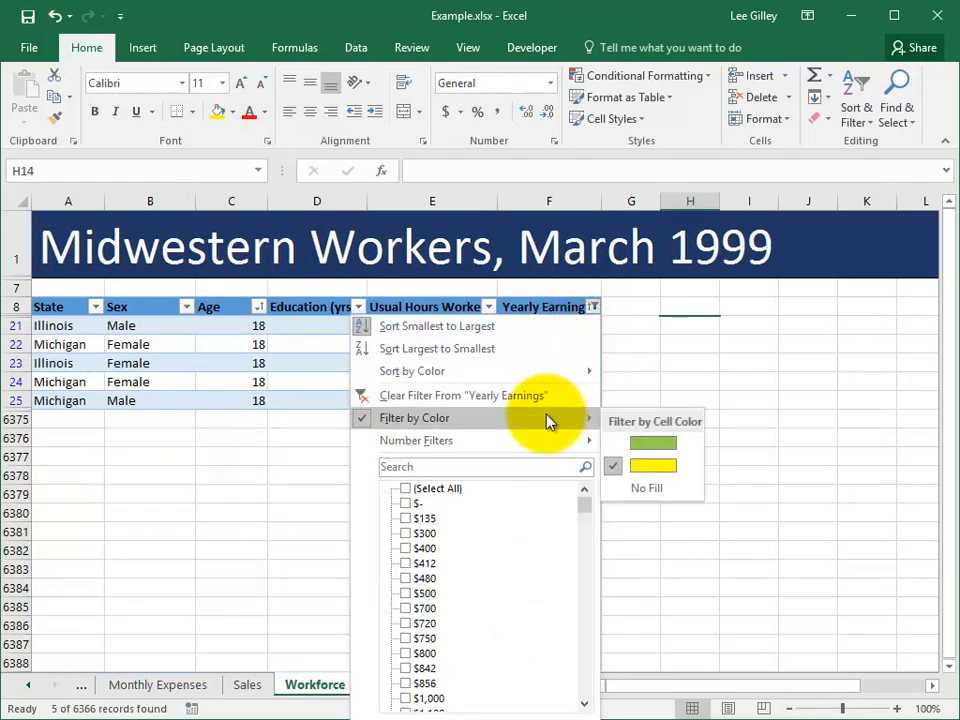
click(645, 442)
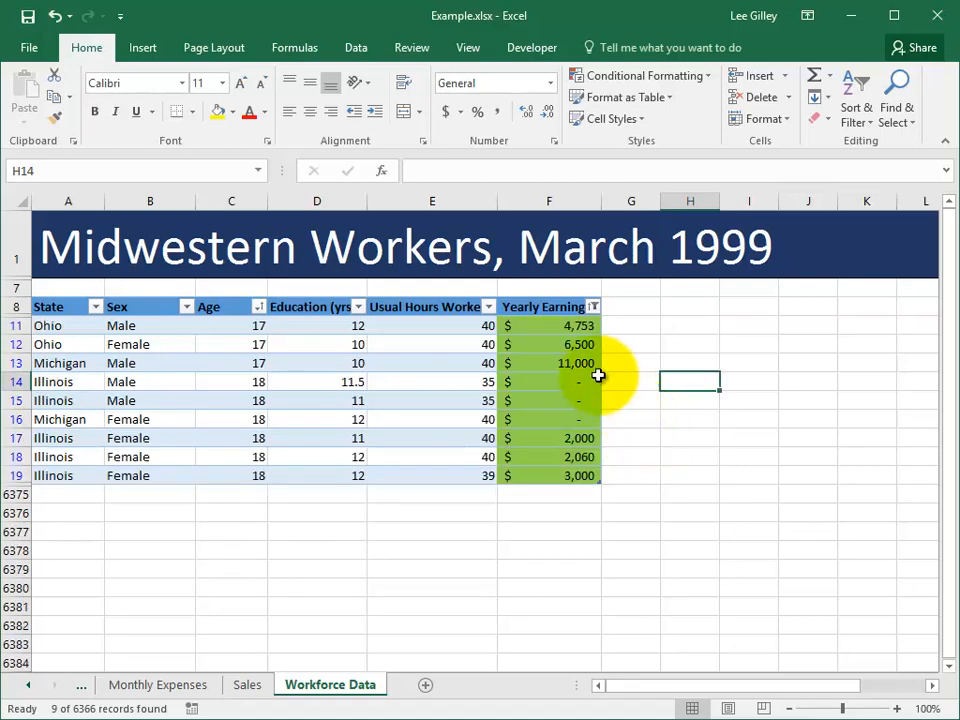
Undo both color filters and the yellow and green fills in the Yearly Earnings column
key(ctrl+z)
key(ctrl+z)
key(ctrl+z)
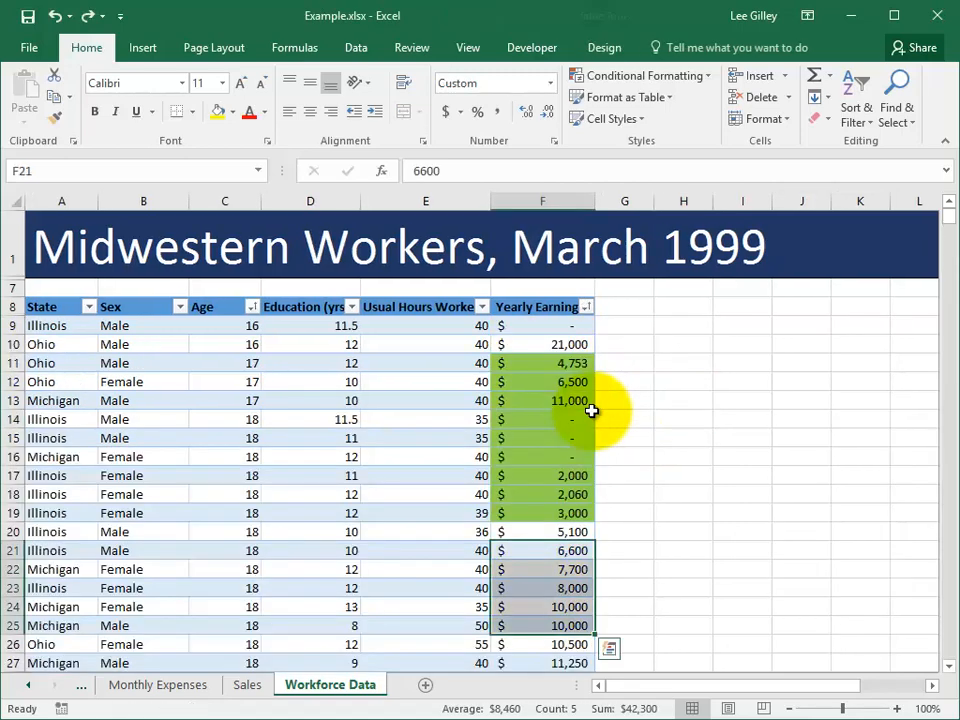
key(ctrl+z)
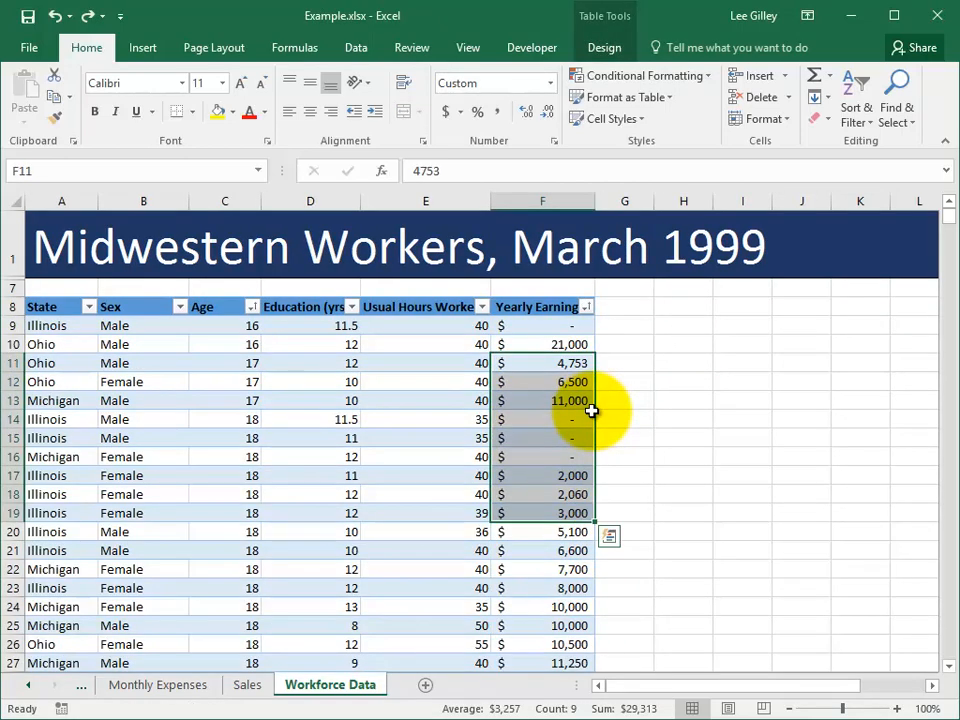
Create a formula-based conditional formatting rule for all Yearly Earnings data cells, using the formula =f9<14000
click(552, 330)
click(549, 300)
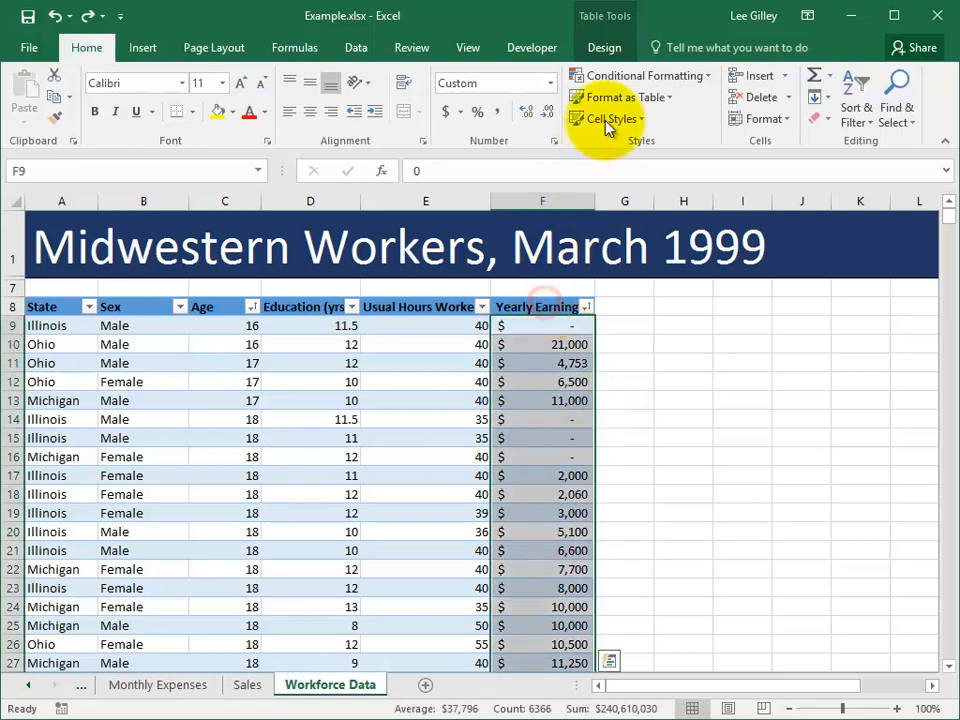
click(630, 80)
click(636, 355)
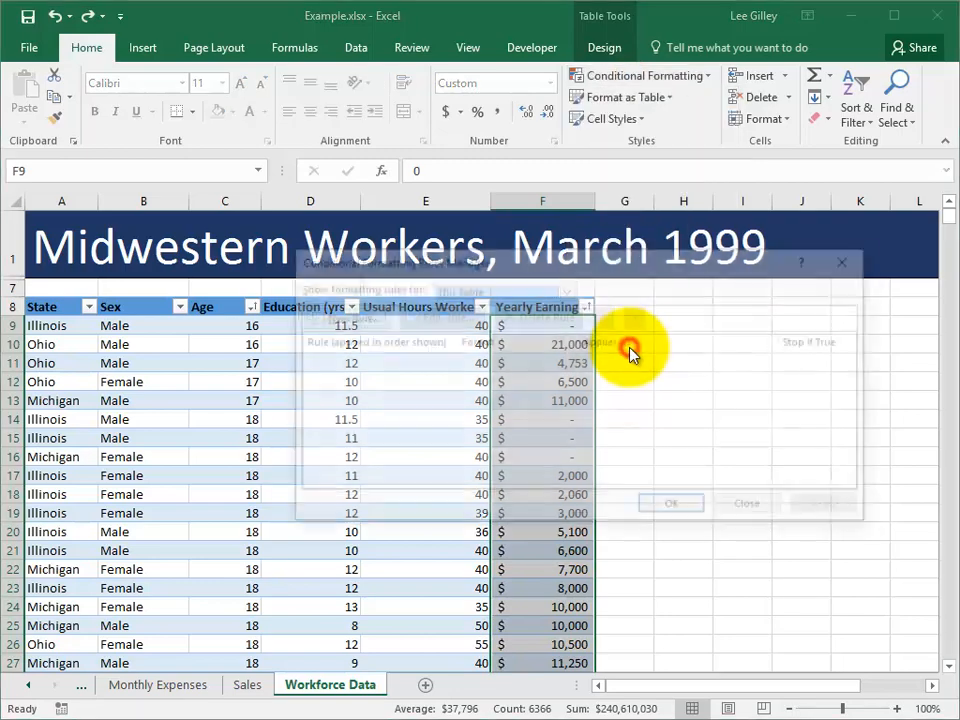
click(340, 316)
click(483, 343)
click(438, 420)
text(=f)
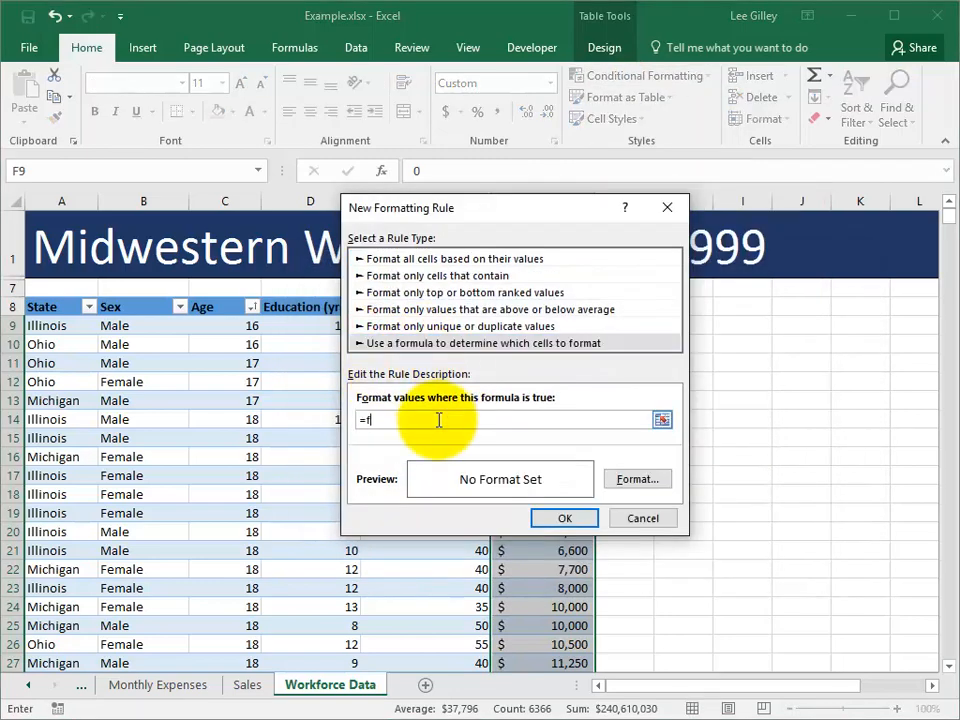
text(9<14000)
Give the formatting rule a gold background fill and apply it to the Yearly Earnings cells
click(635, 479)
click(482, 285)
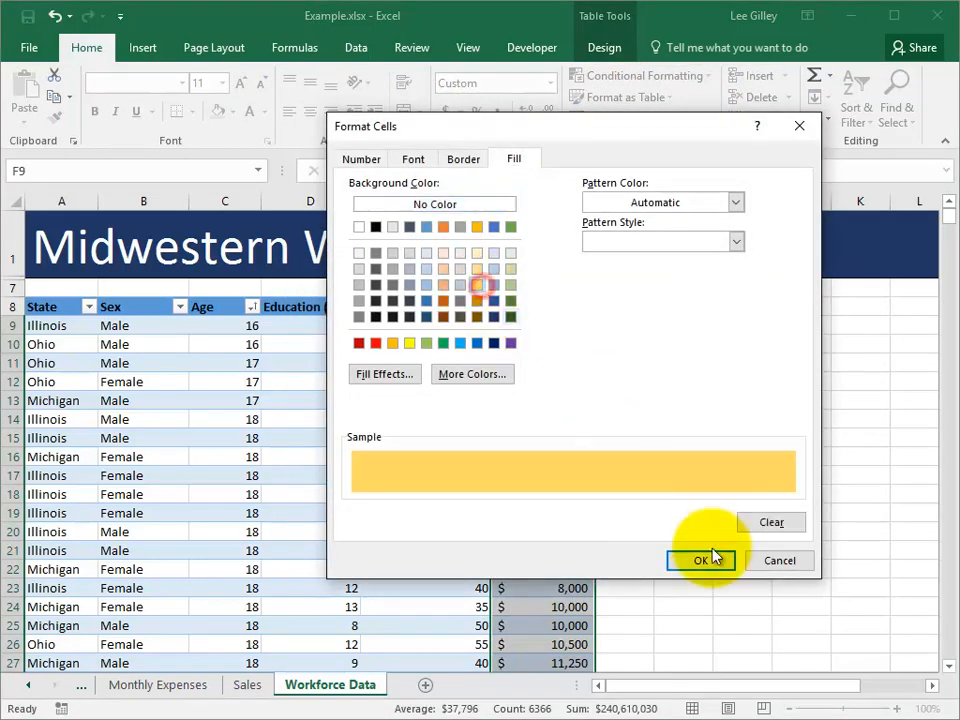
click(708, 558)
click(579, 520)
click(818, 508)
click(676, 507)
Check down the Yearly Earnings column which values the conditional formatting rule highlights
click(577, 401)
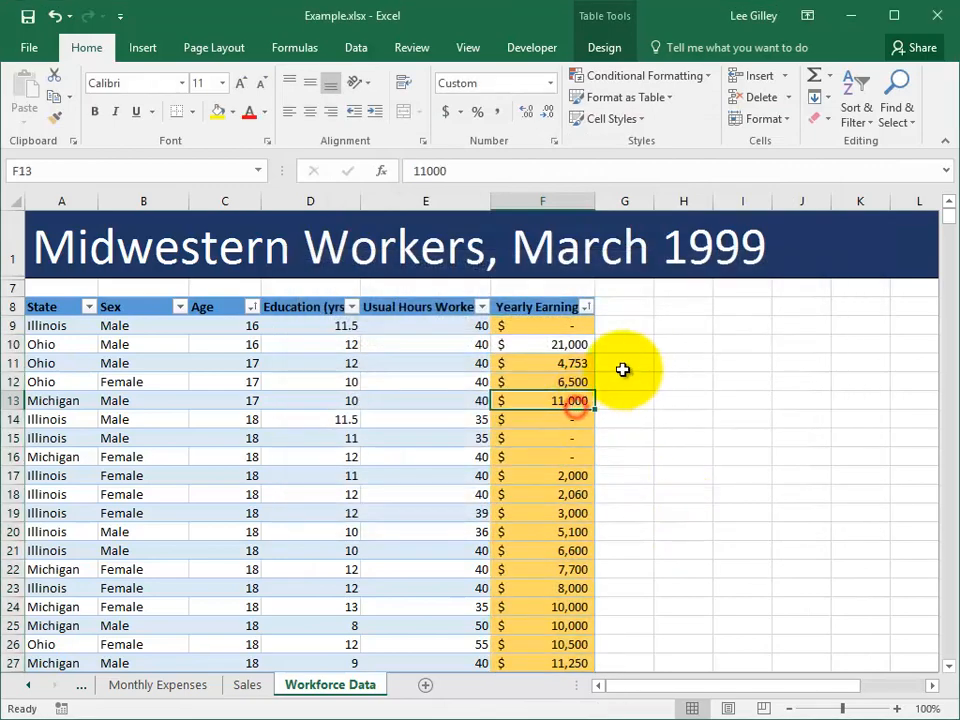
drag(574, 343, 568, 483)
scroll(557, 437, down, 6)
click(565, 408)
scroll(624, 414, down, 15)
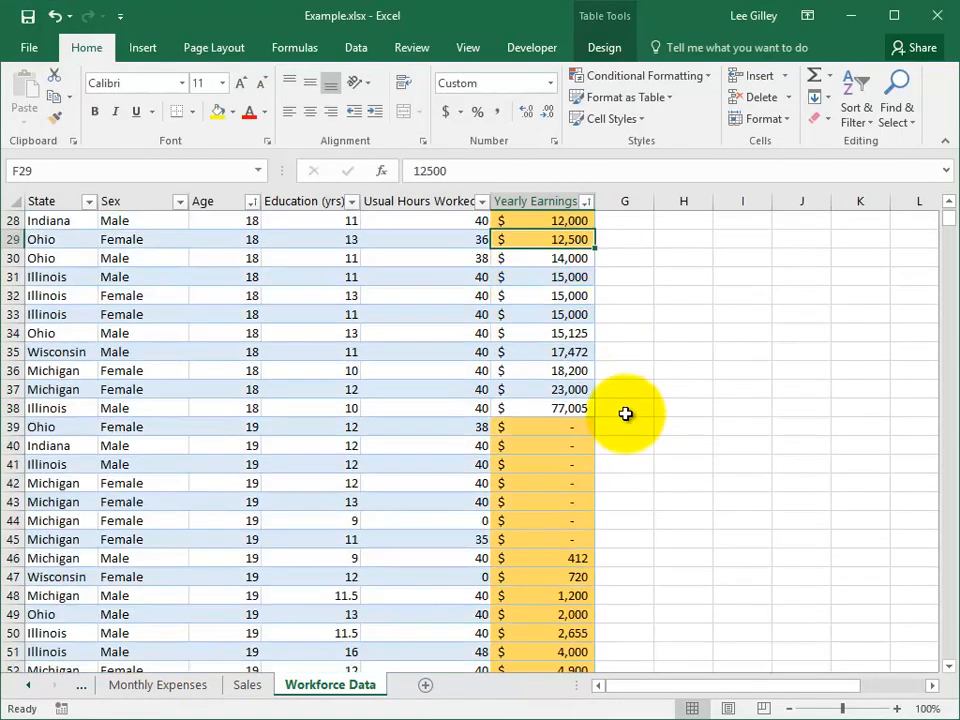
scroll(565, 420, up, 20)
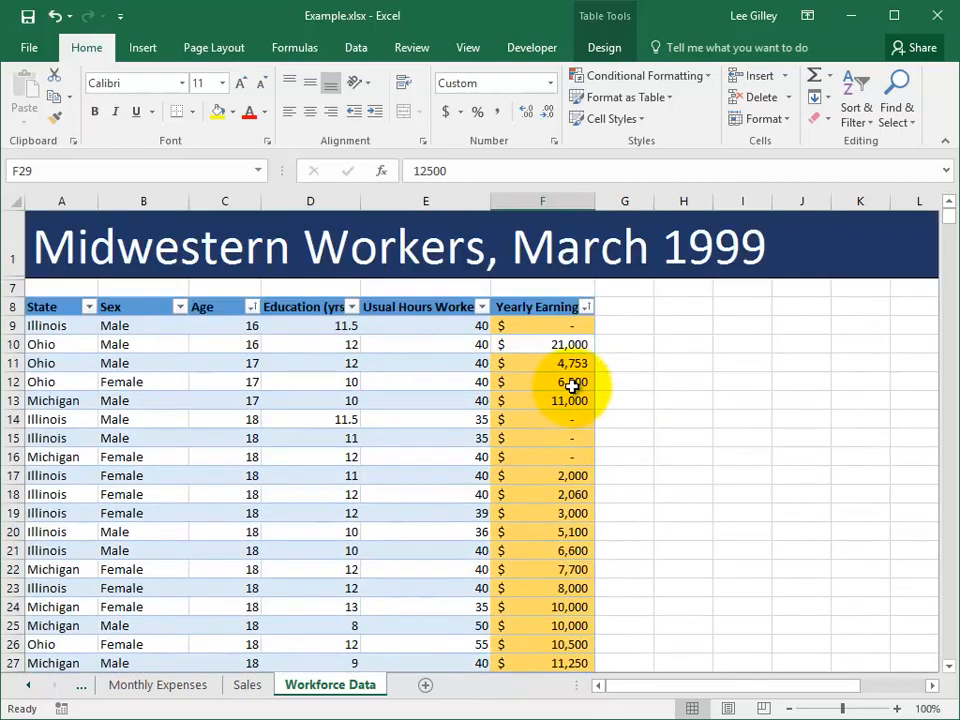
Filter the Yearly Earnings column by the gold cell color and review the filtered rows
click(587, 306)
mouse_move(493, 418)
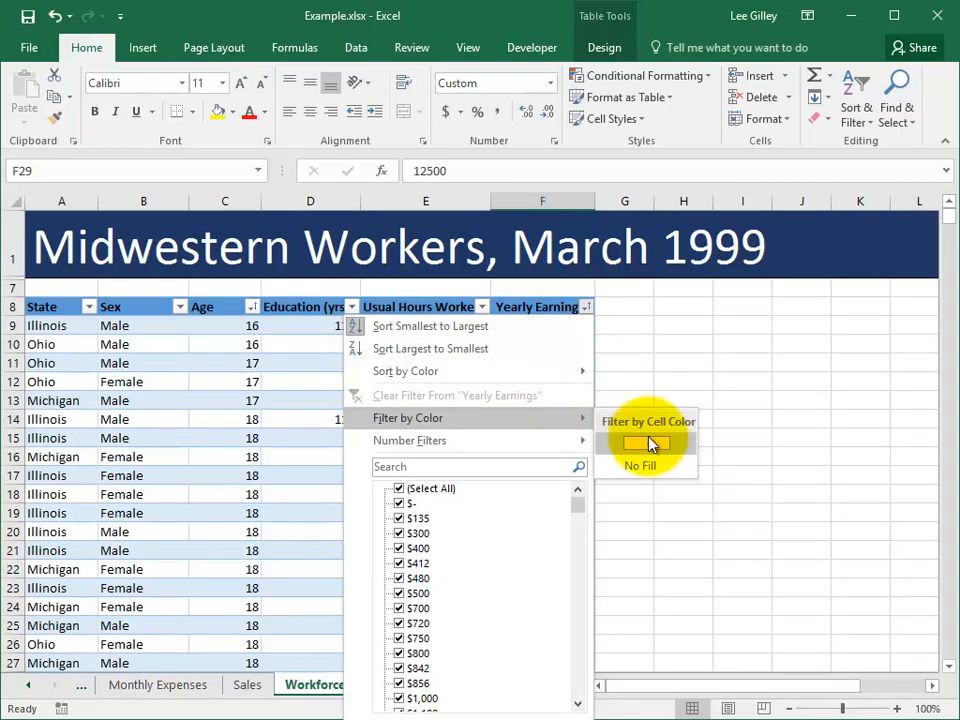
click(652, 441)
click(553, 383)
scroll(553, 383, down, 20)
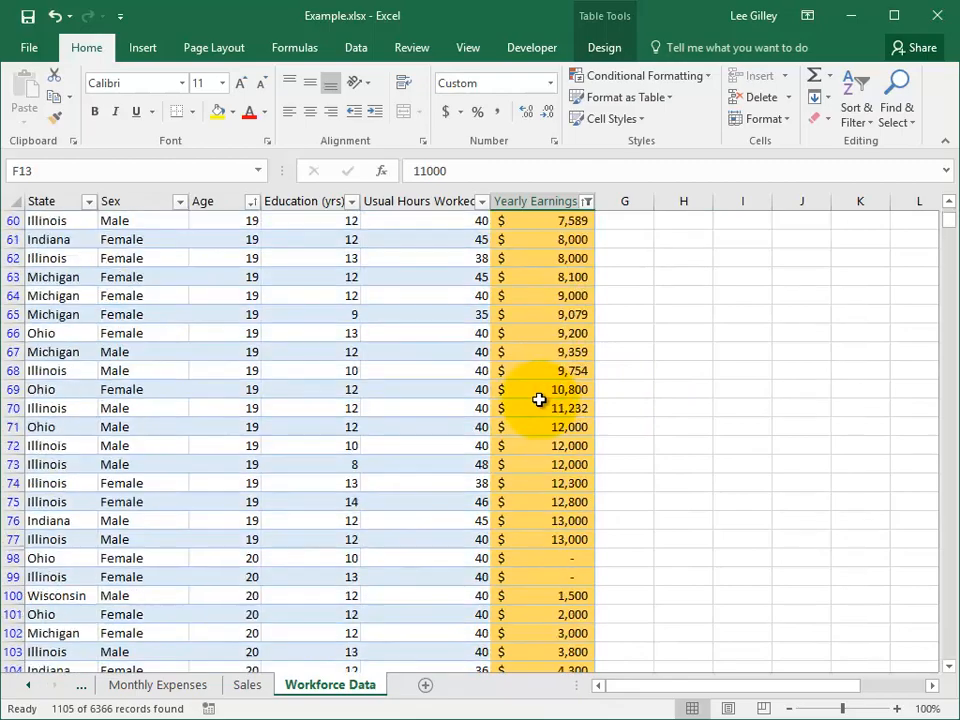
scroll(437, 343, down, 3)
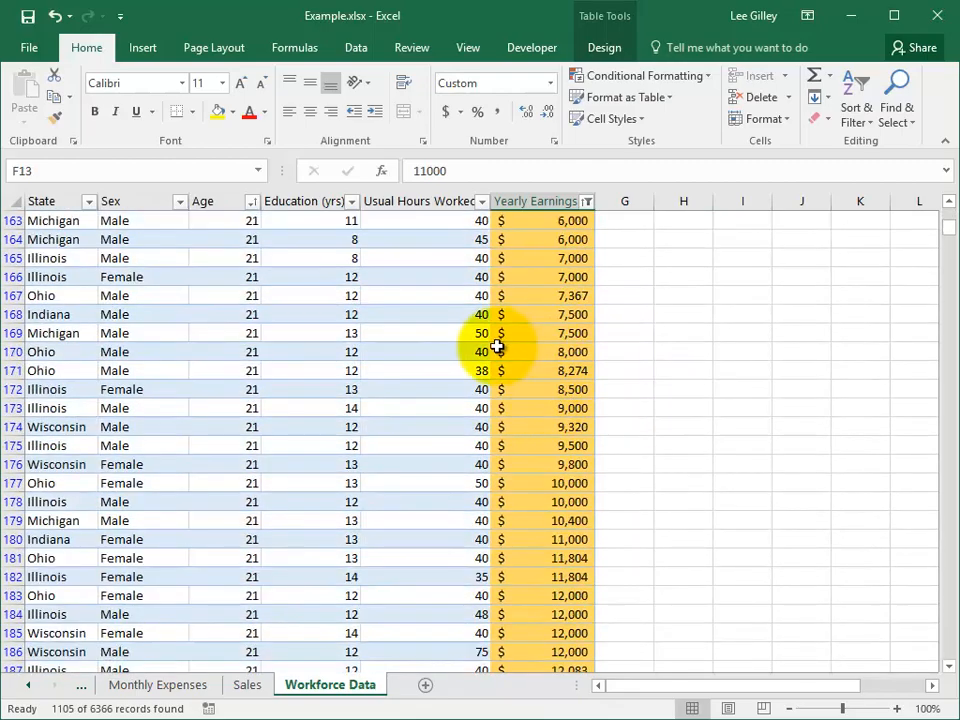
scroll(546, 482, up, 20)
scroll(601, 497, up, 2)
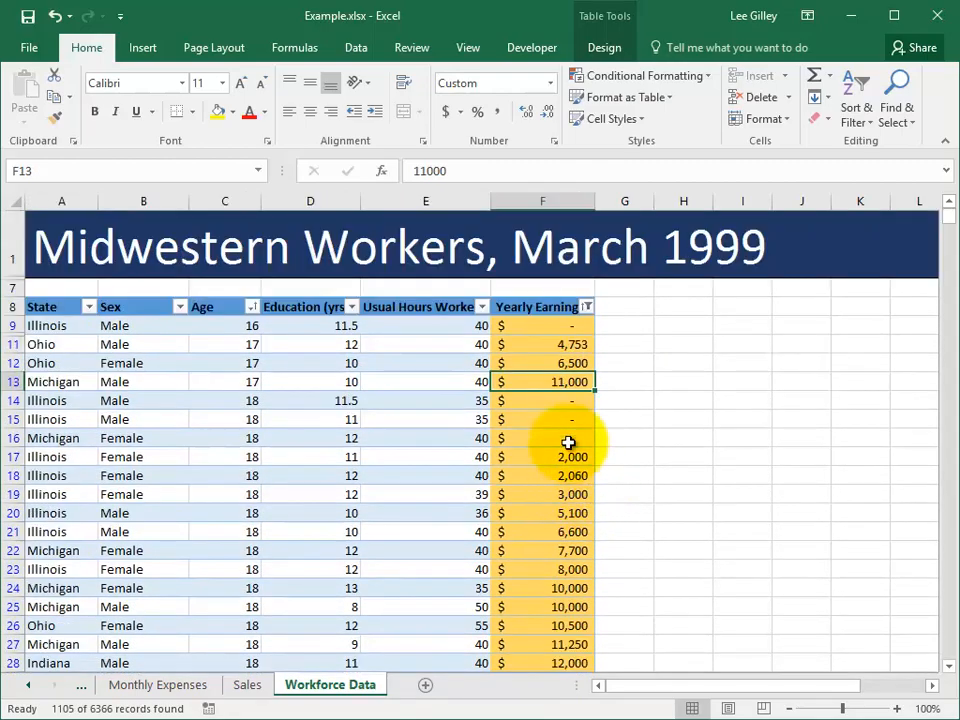
click(587, 307)
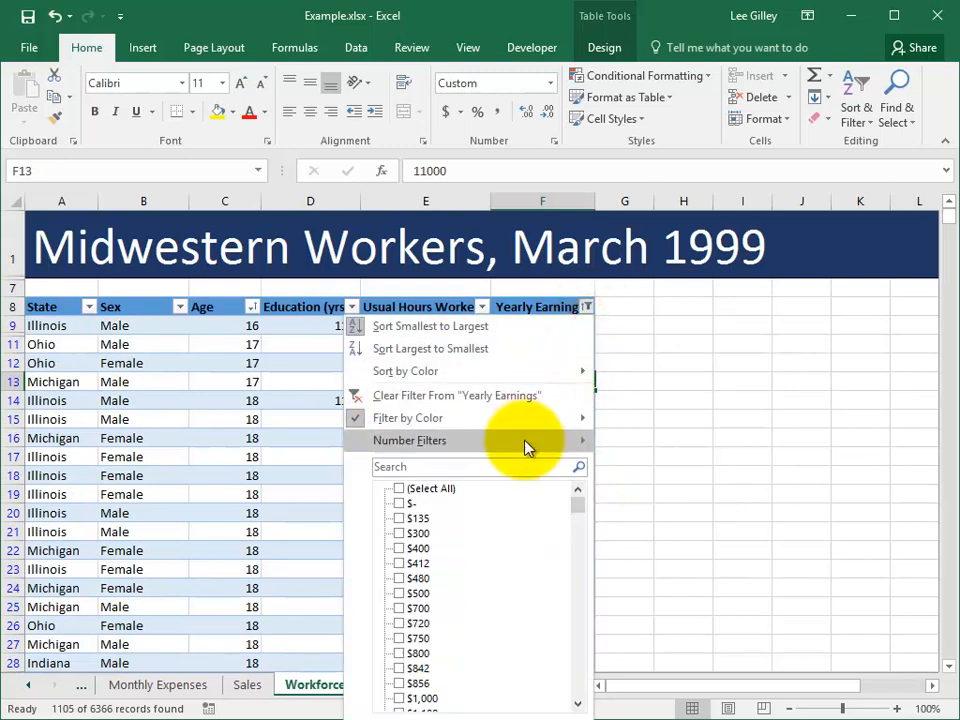
mouse_move(527, 447)
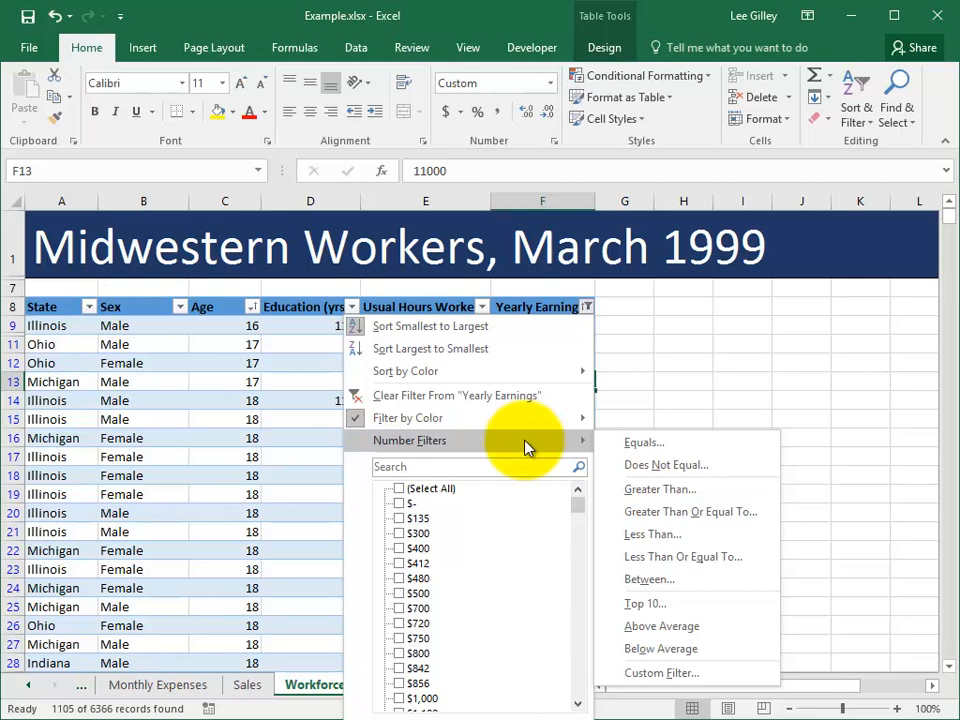
click(680, 362)
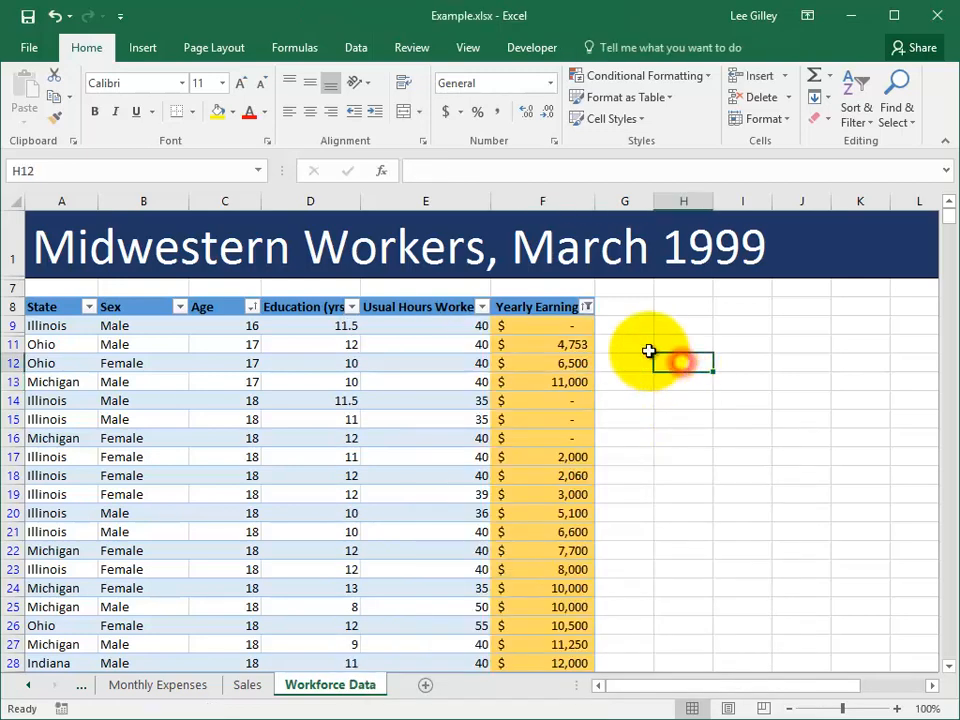
click(568, 344)
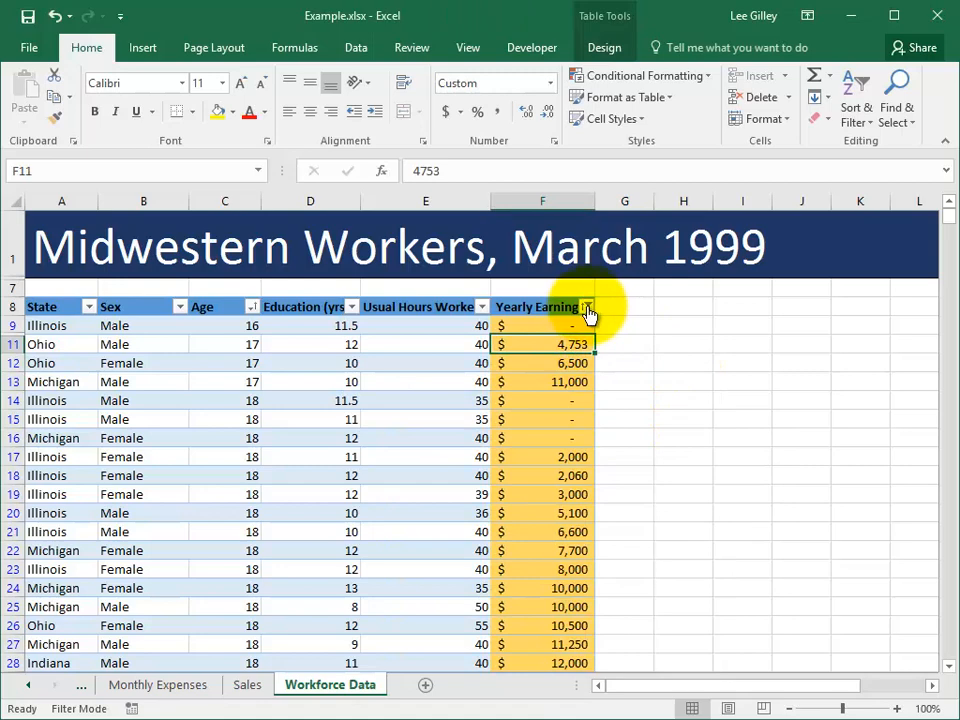
drag(540, 363, 564, 617)
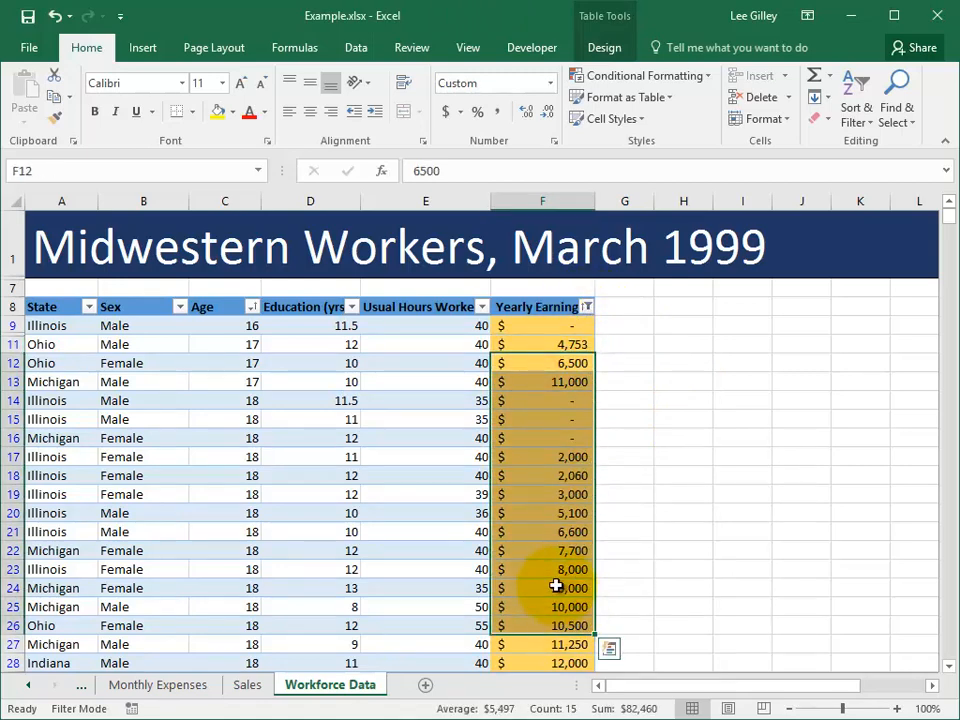
click(575, 419)
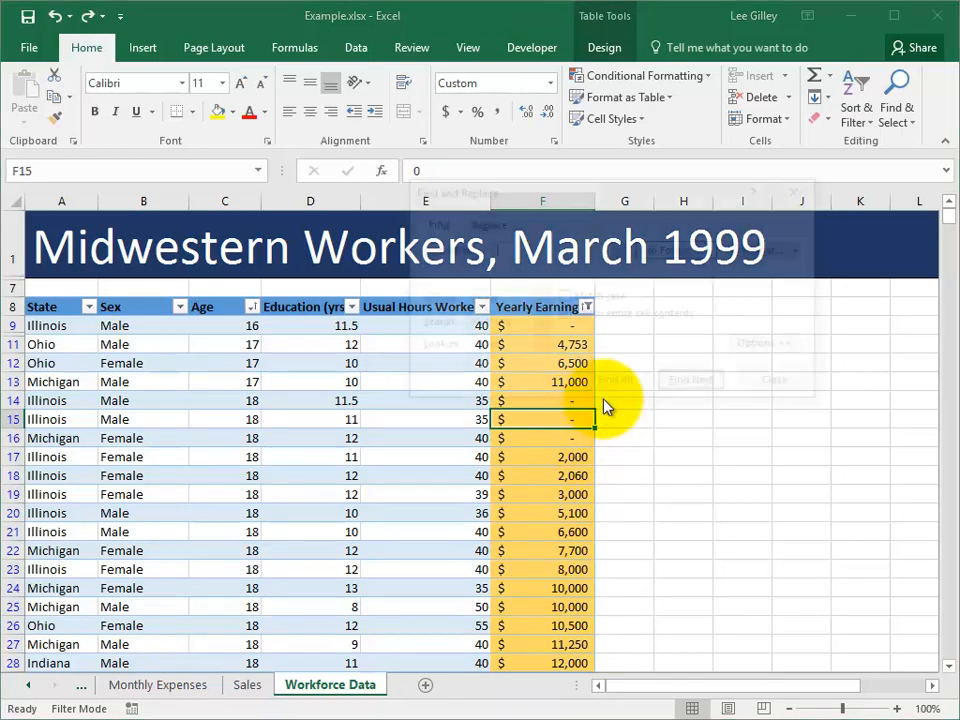
Open the Find options and examine the choices for where to search and what to look in
key(ctrl+f)
drag(598, 192, 280, 189)
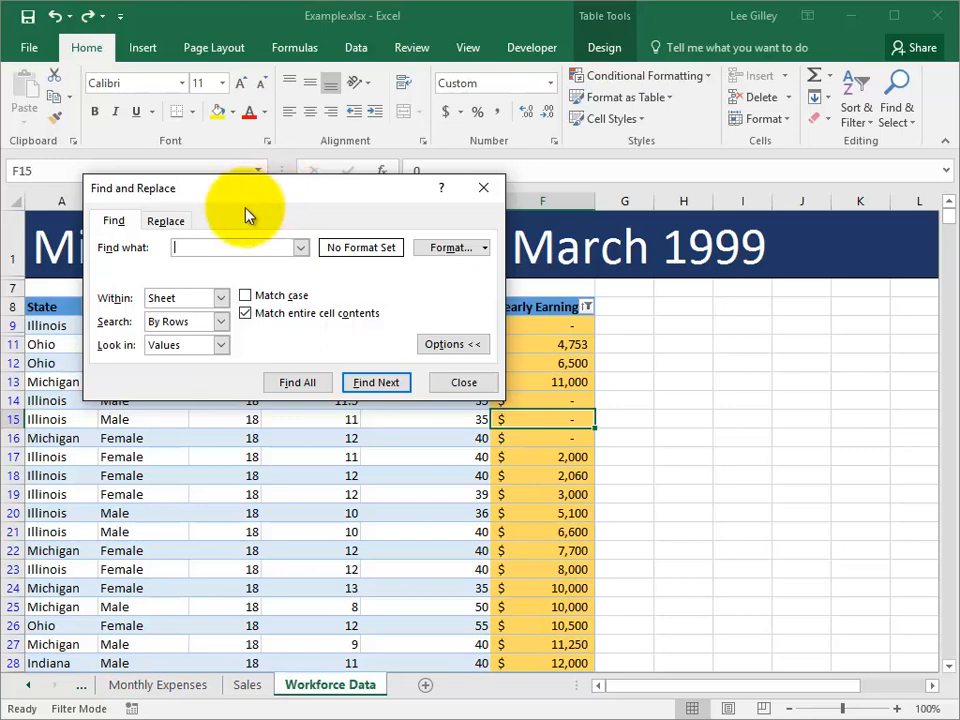
click(217, 297)
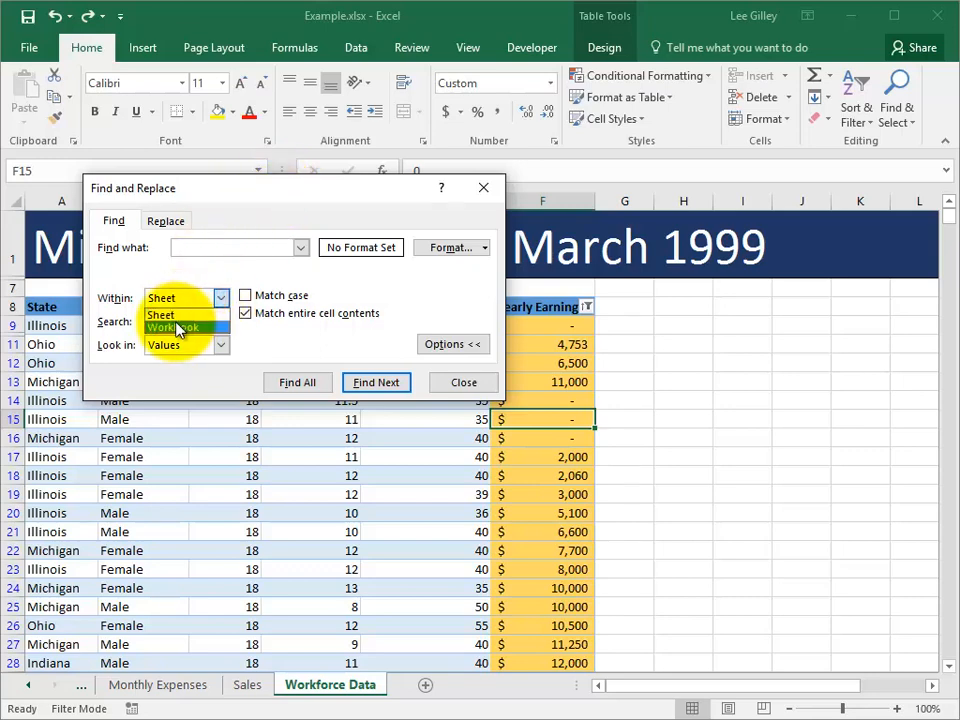
click(189, 297)
click(189, 347)
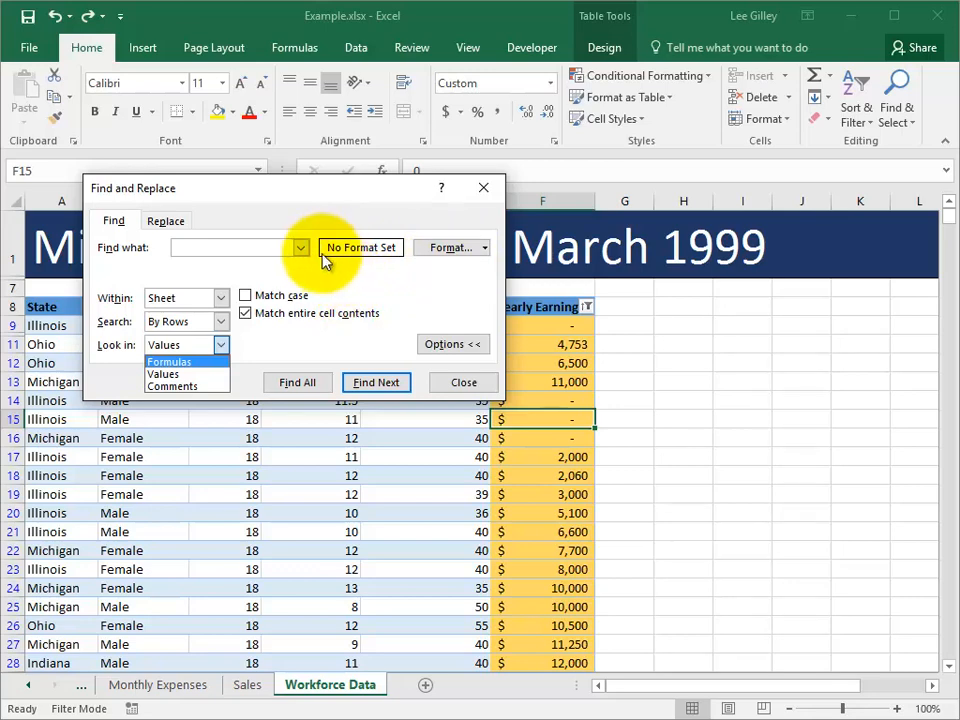
Search the sheet for cells formatted with the same gold background fill as the Yearly Earnings cells, leaving the search text empty
click(486, 248)
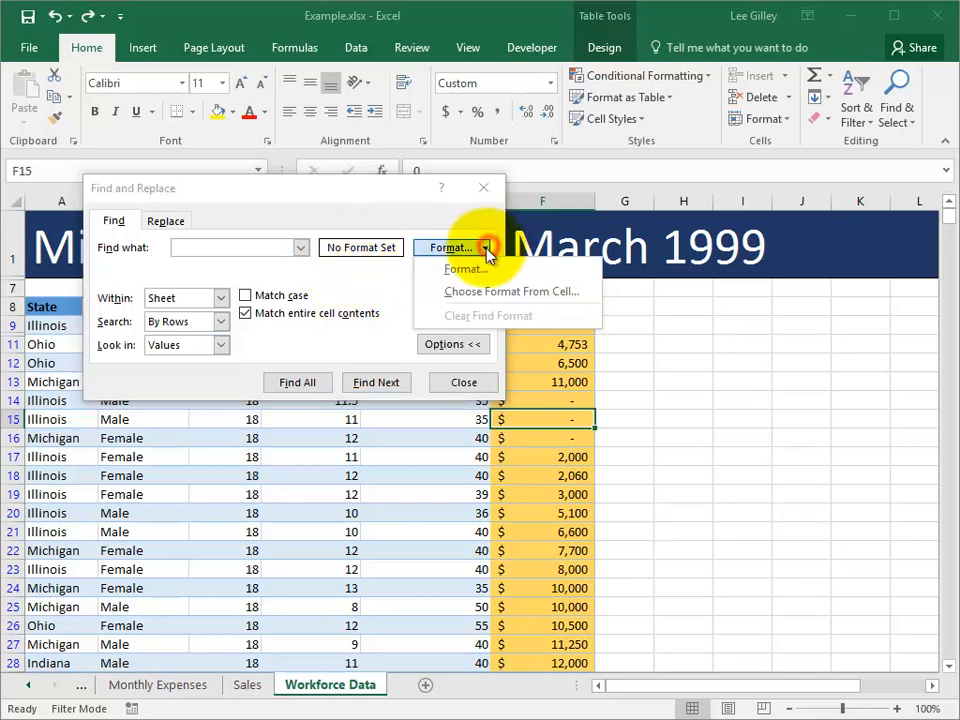
click(490, 272)
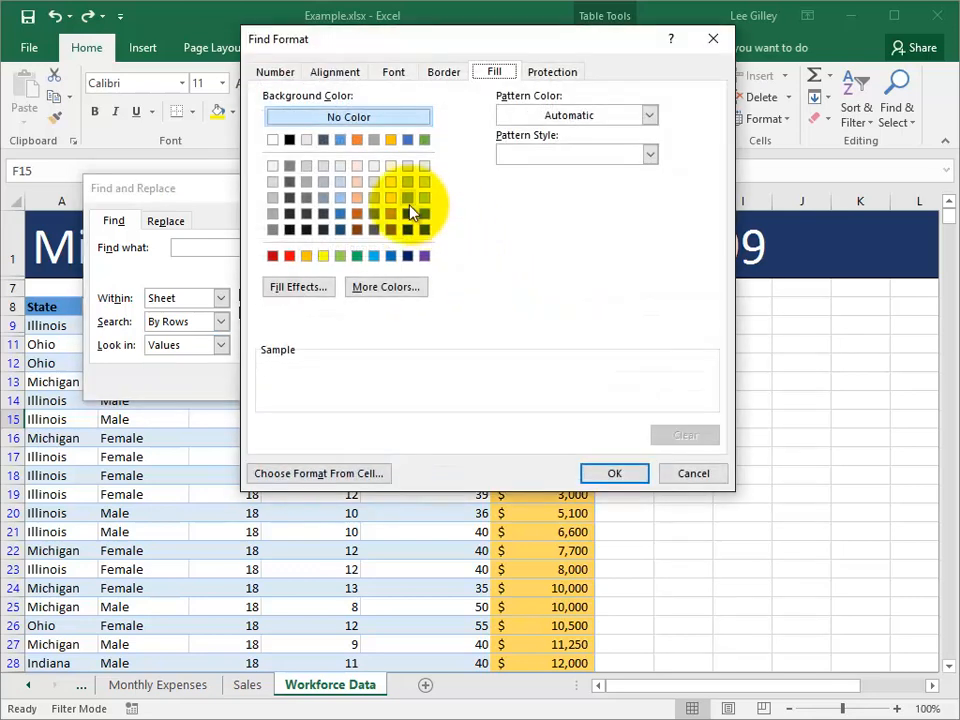
click(390, 197)
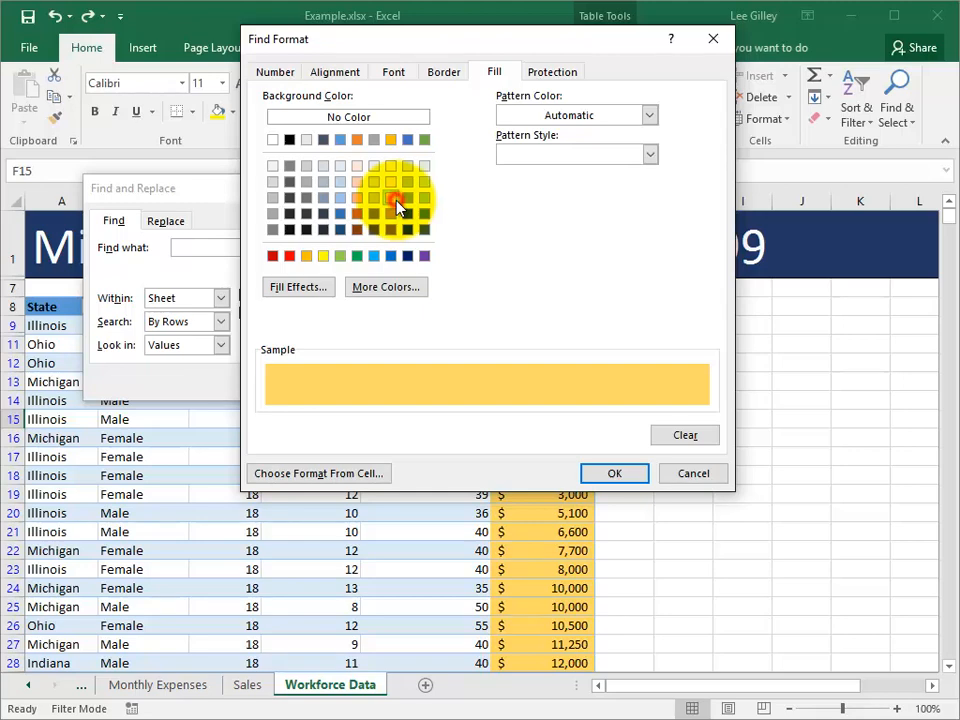
click(613, 475)
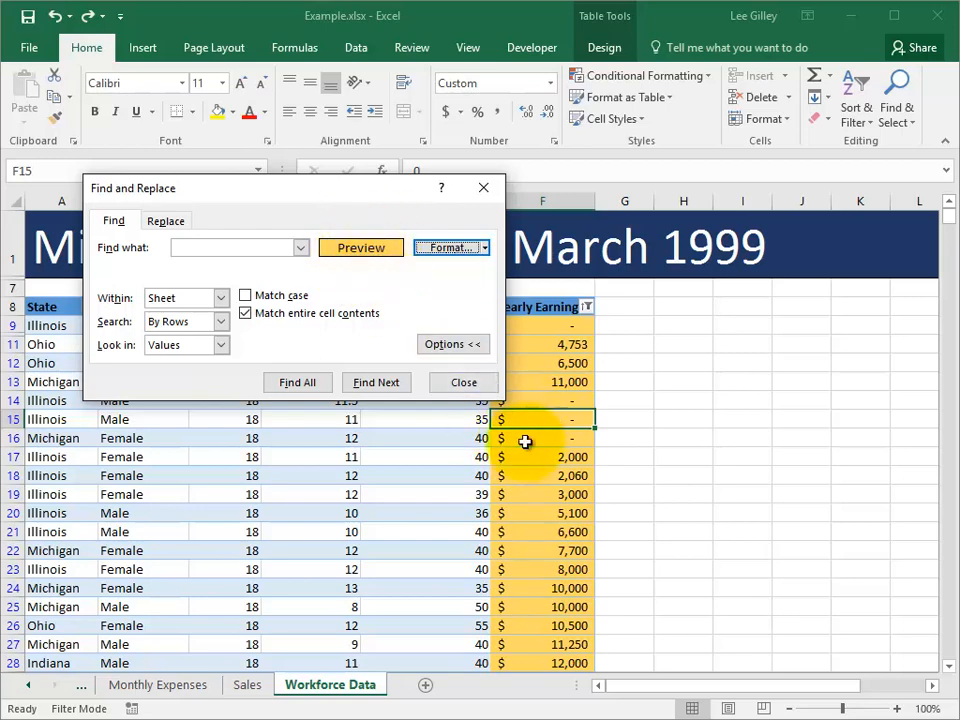
click(384, 385)
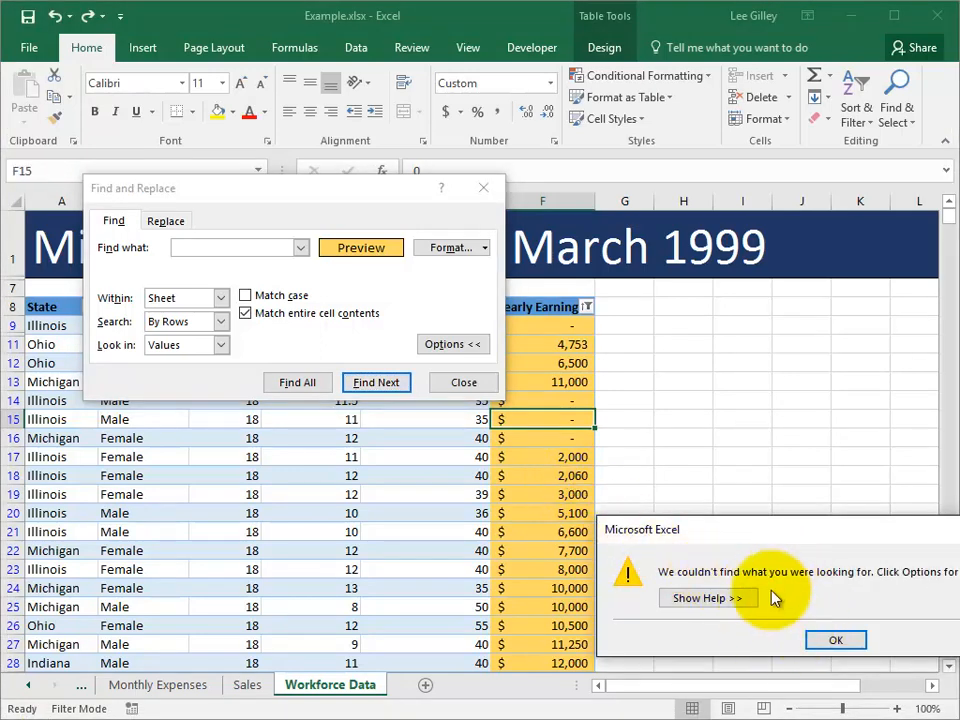
click(858, 647)
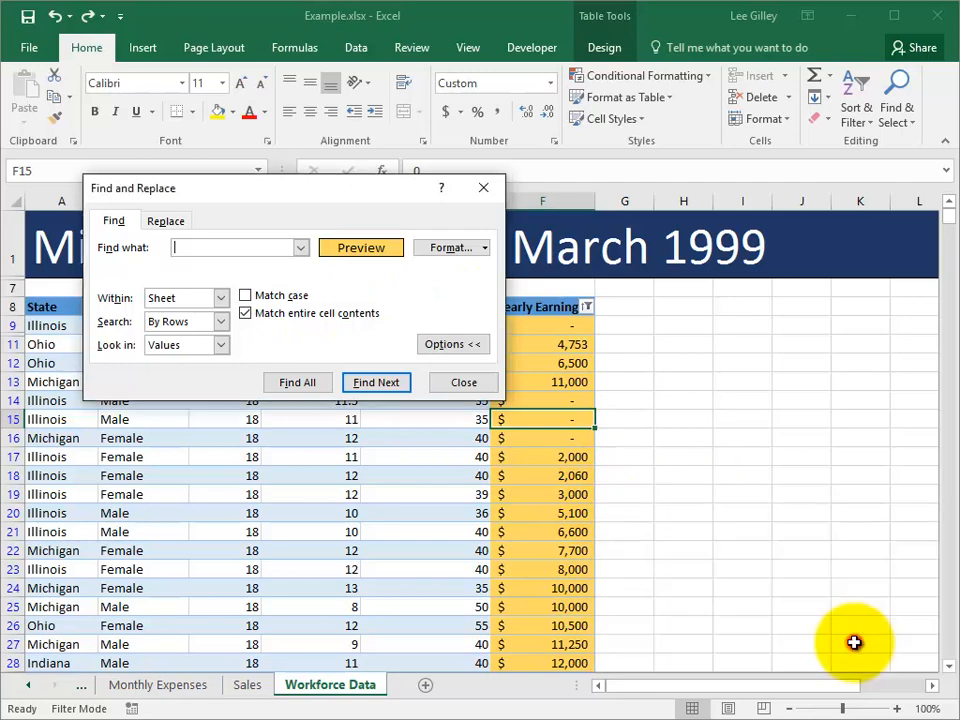
click(464, 383)
Manually fill the Usual Hours Worked cells in rows 11 to 21 with yellow
drag(575, 362, 575, 344)
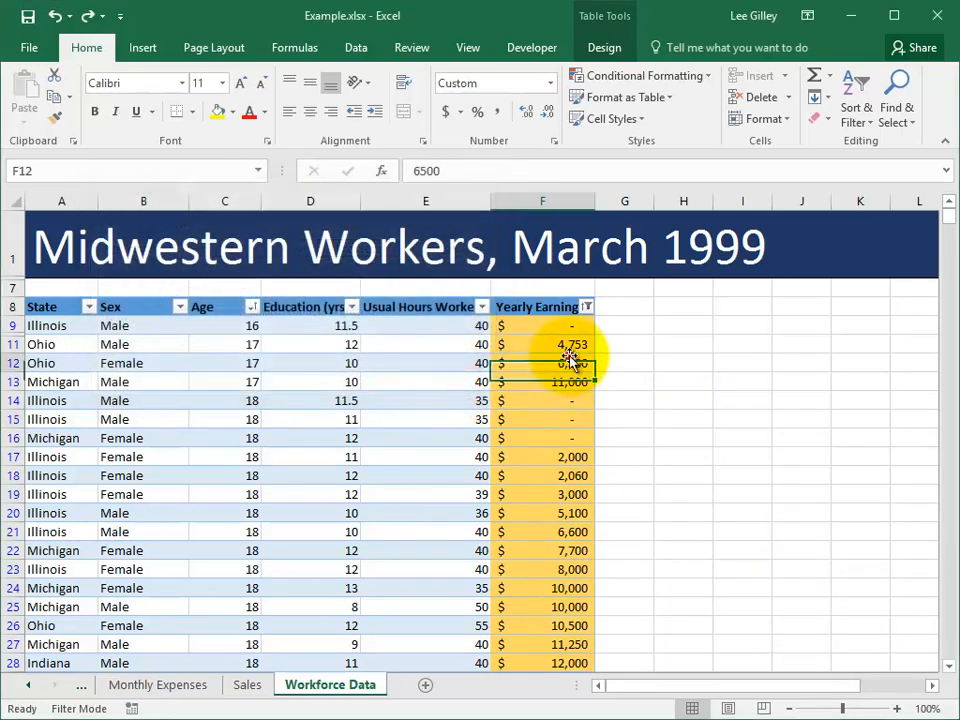
click(447, 343)
shift+click(425, 531)
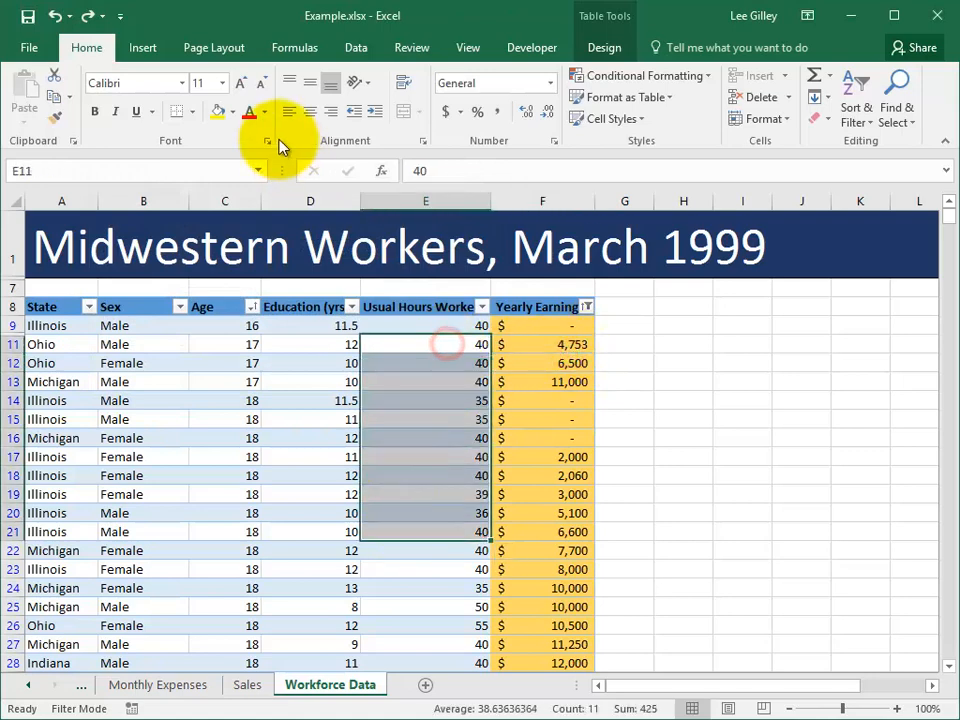
click(218, 111)
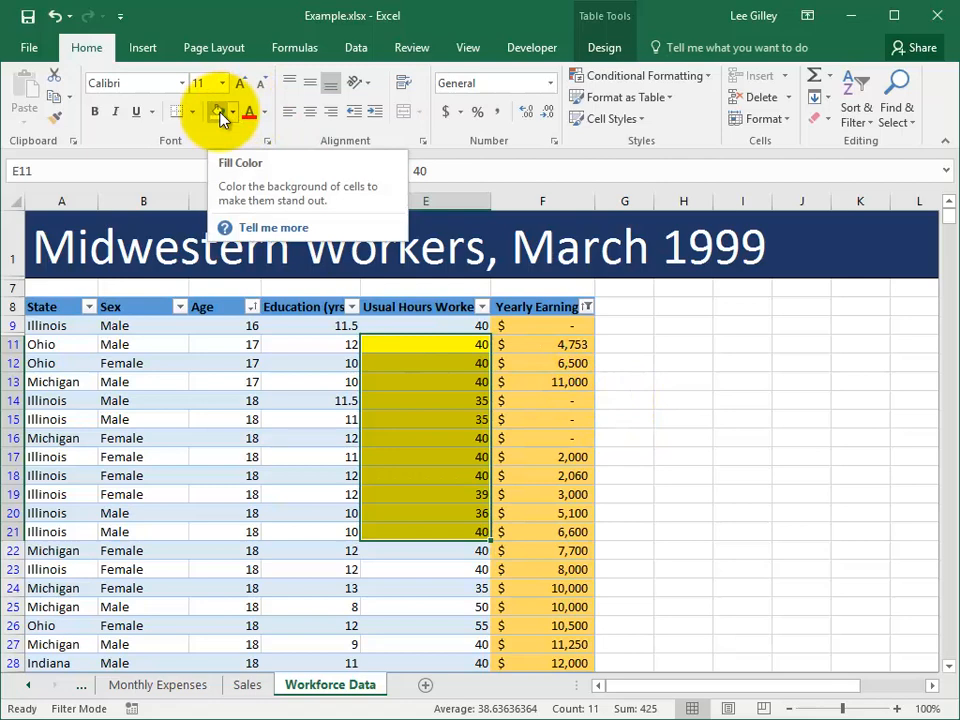
Change the Find format to a yellow background fill and search the sheet for the first matching cell
drag(565, 344, 548, 612)
click(540, 362)
key(ctrl+f)
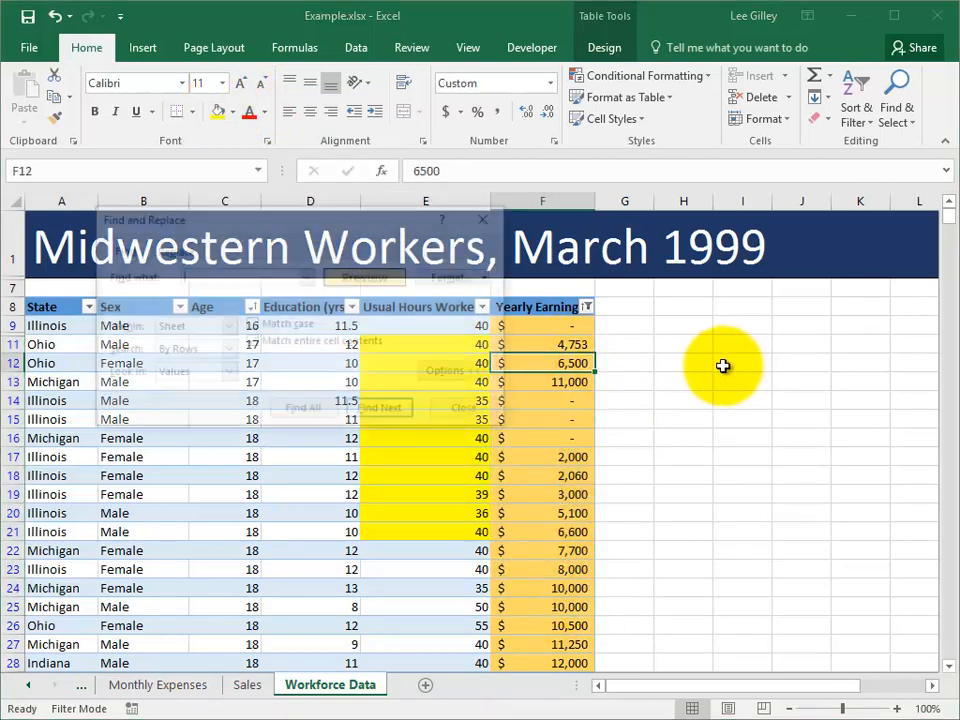
click(491, 276)
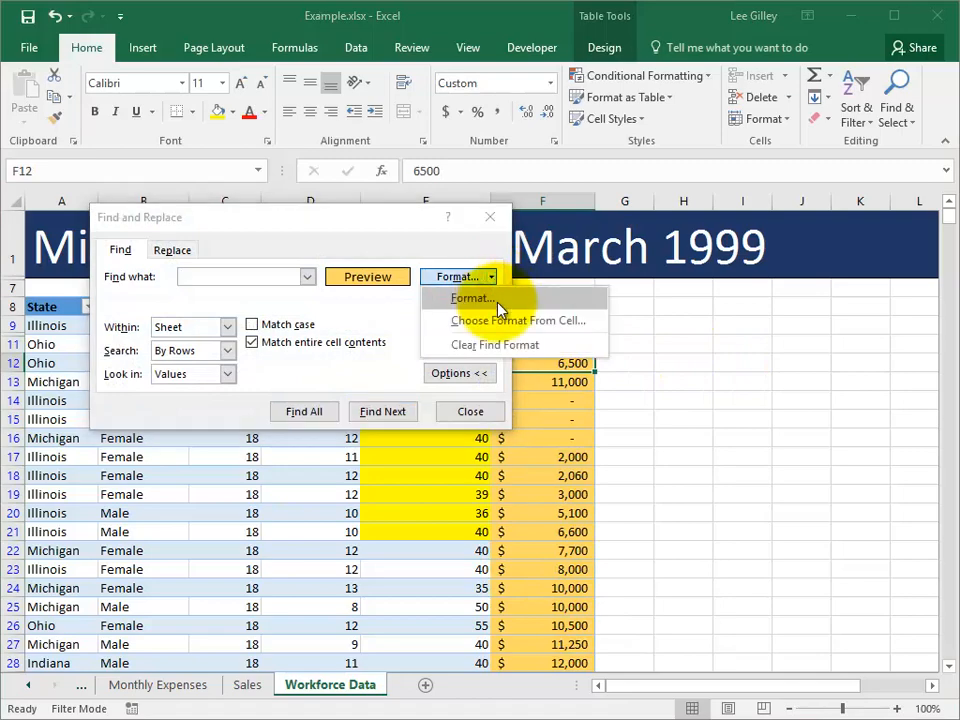
click(496, 300)
click(334, 287)
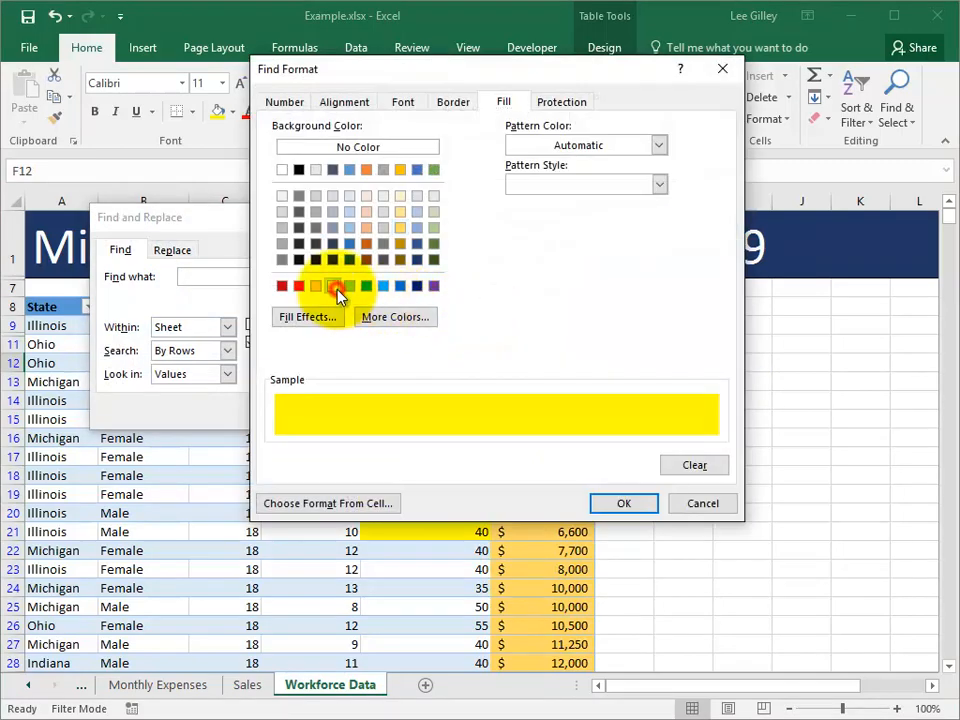
click(621, 503)
click(393, 424)
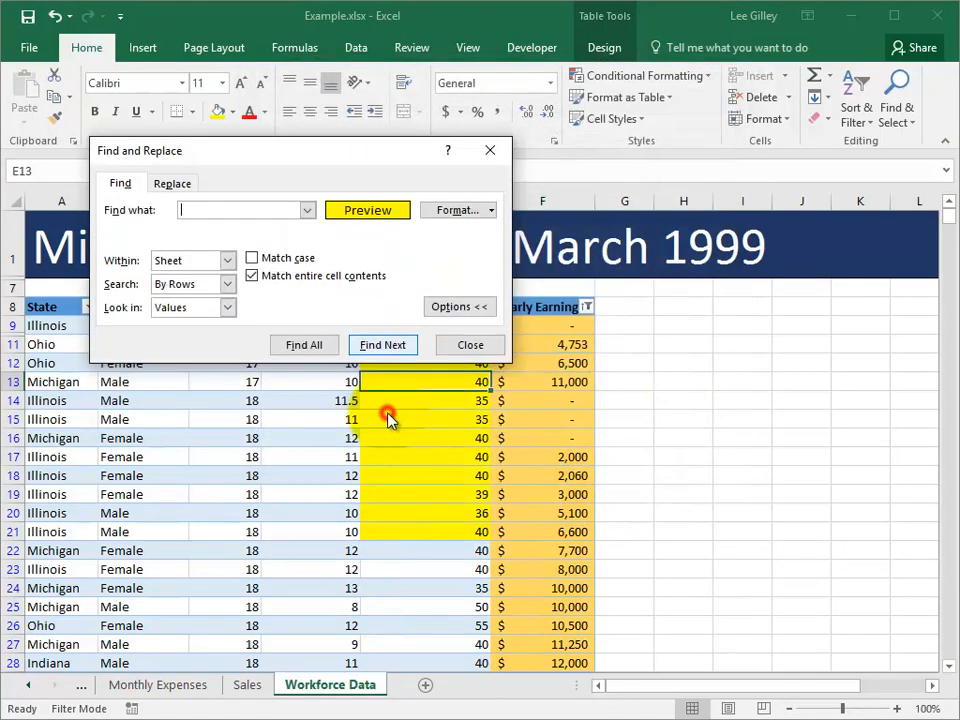
Step through the next yellow-filled cells in the Usual Hours Worked column and close the search
drag(388, 143, 720, 139)
click(726, 334)
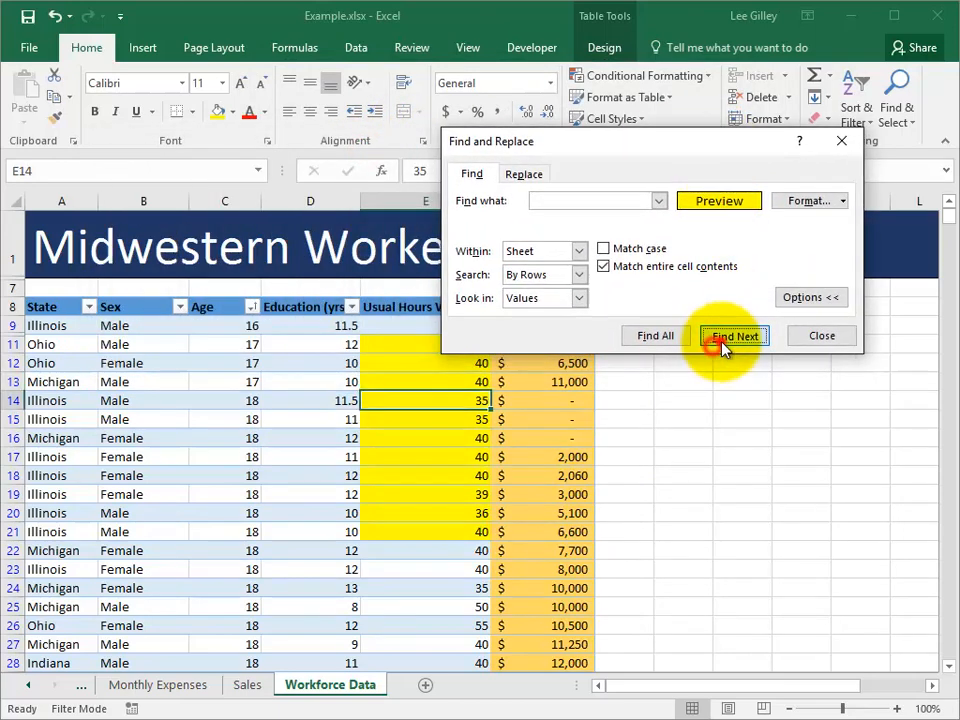
click(726, 336)
click(726, 336)
click(728, 338)
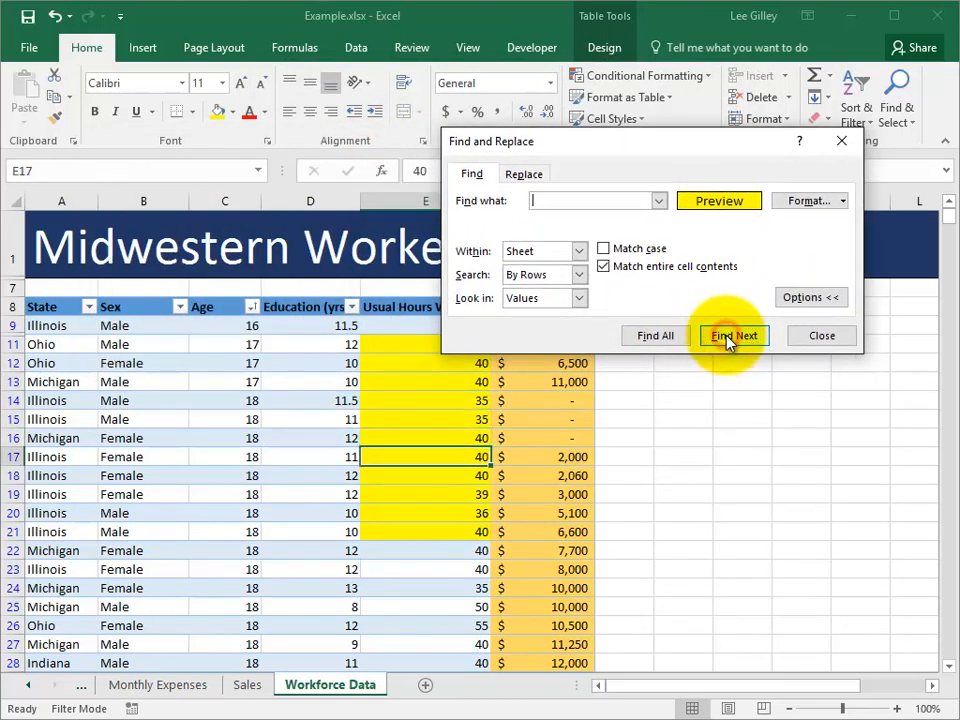
click(803, 334)
Undo the yellow fill, the color filter and the conditional formatting on Yearly Earnings
click(467, 407)
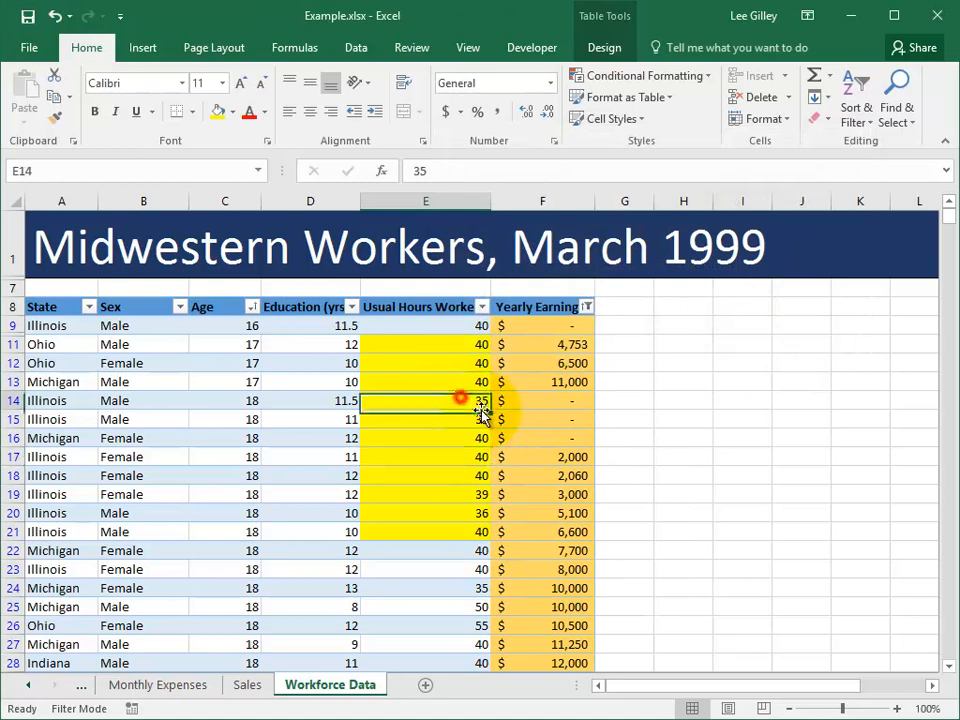
key(ctrl+z)
key(ctrl+z)
key(ctrl+z)
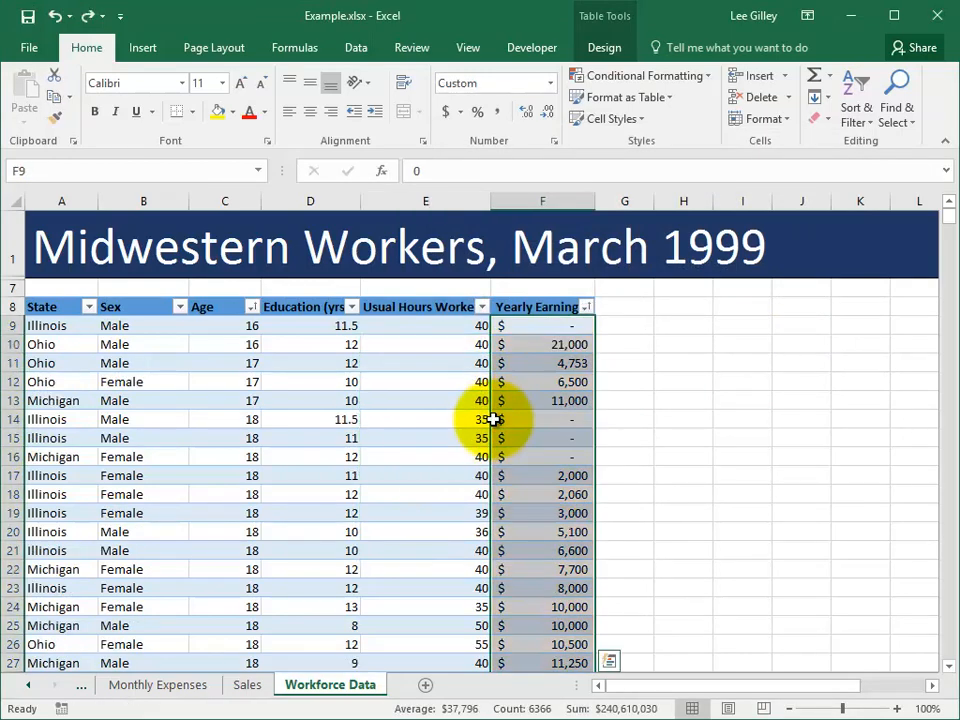
click(422, 364)
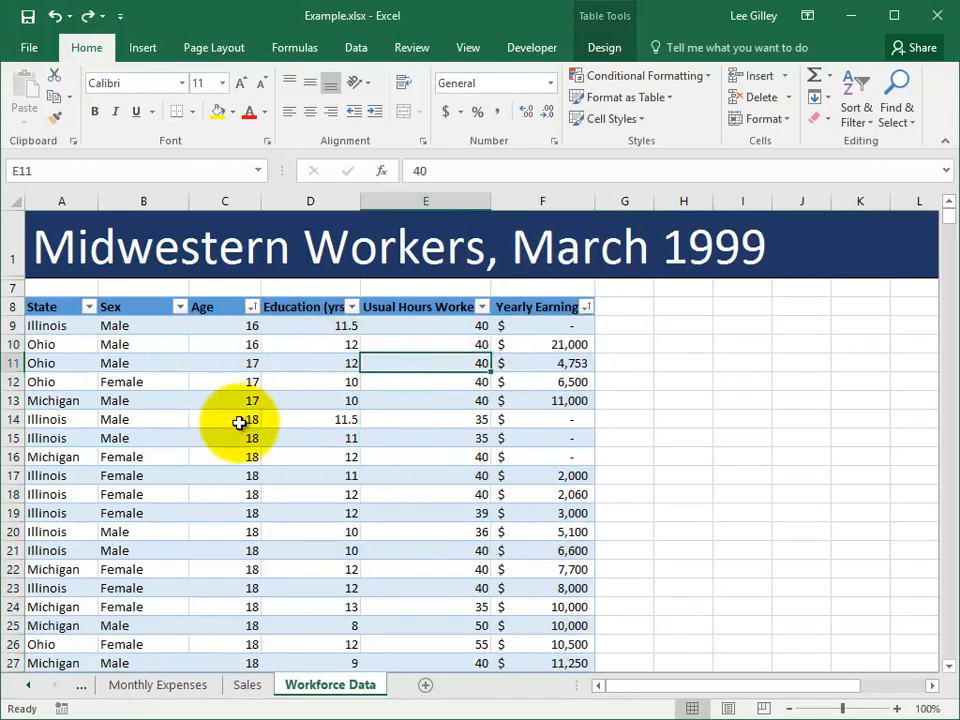
Apply a custom text filter to the State column for values equal to *is and review the filtered rows
click(89, 309)
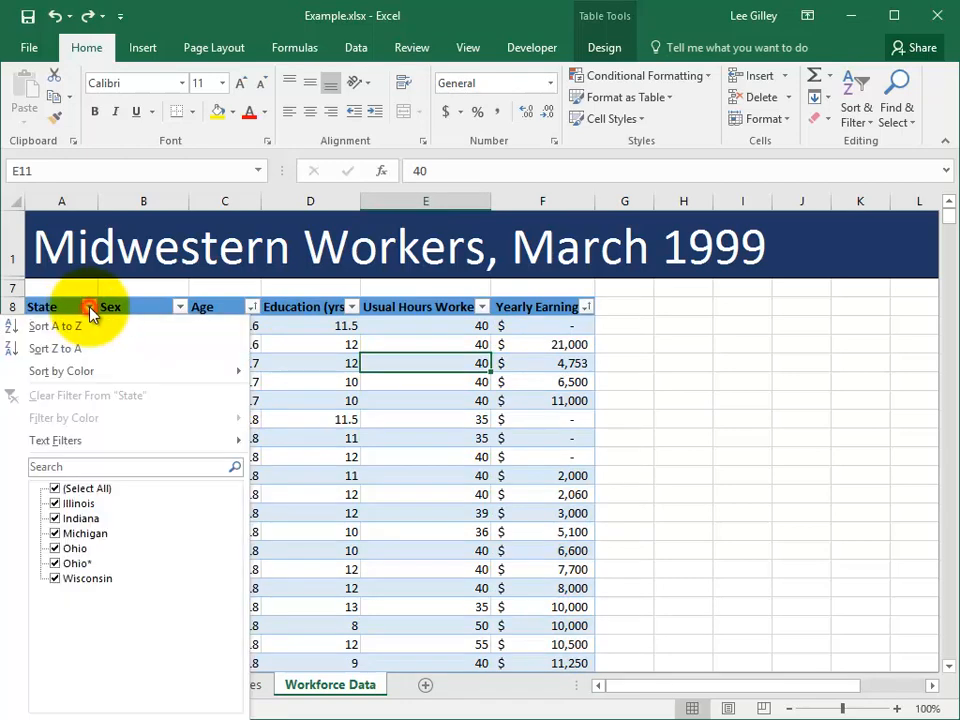
mouse_move(76, 447)
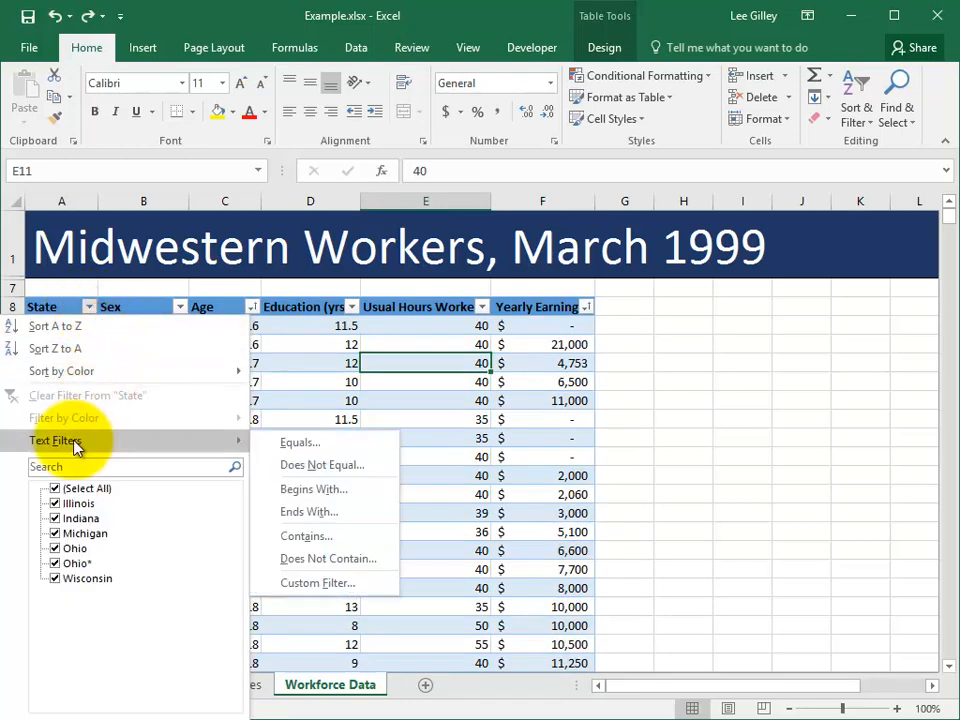
click(324, 584)
drag(489, 257, 410, 245)
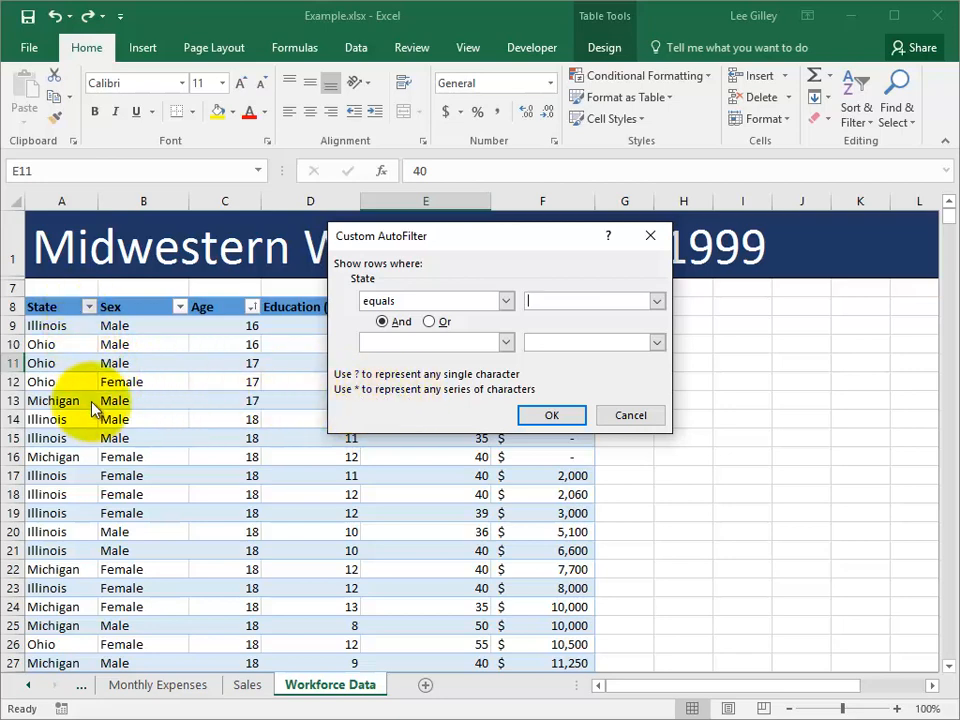
click(541, 300)
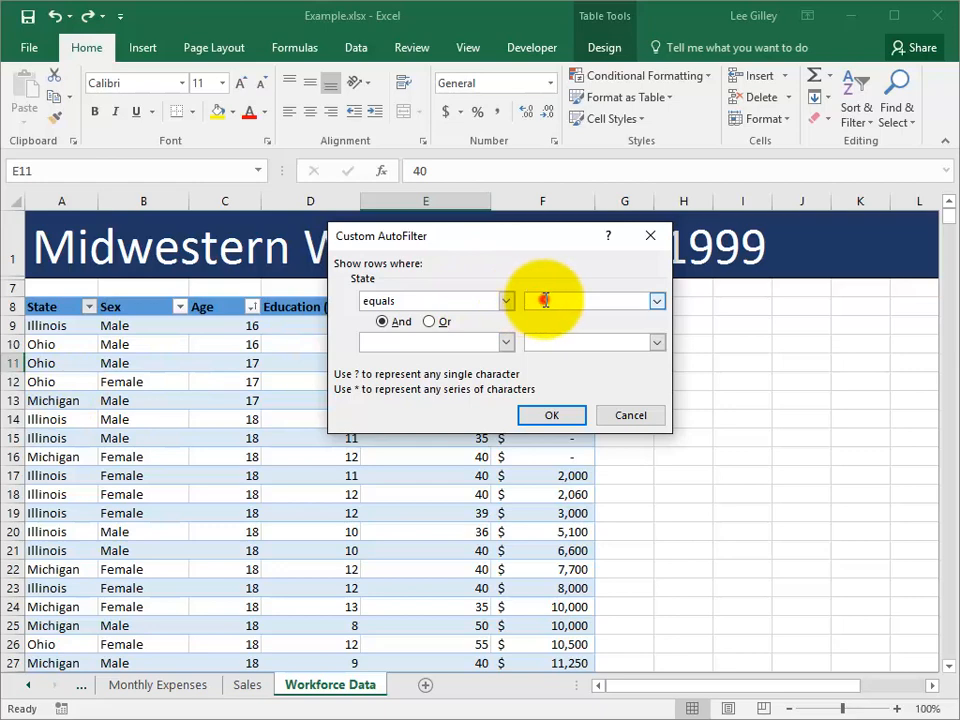
text(*is)
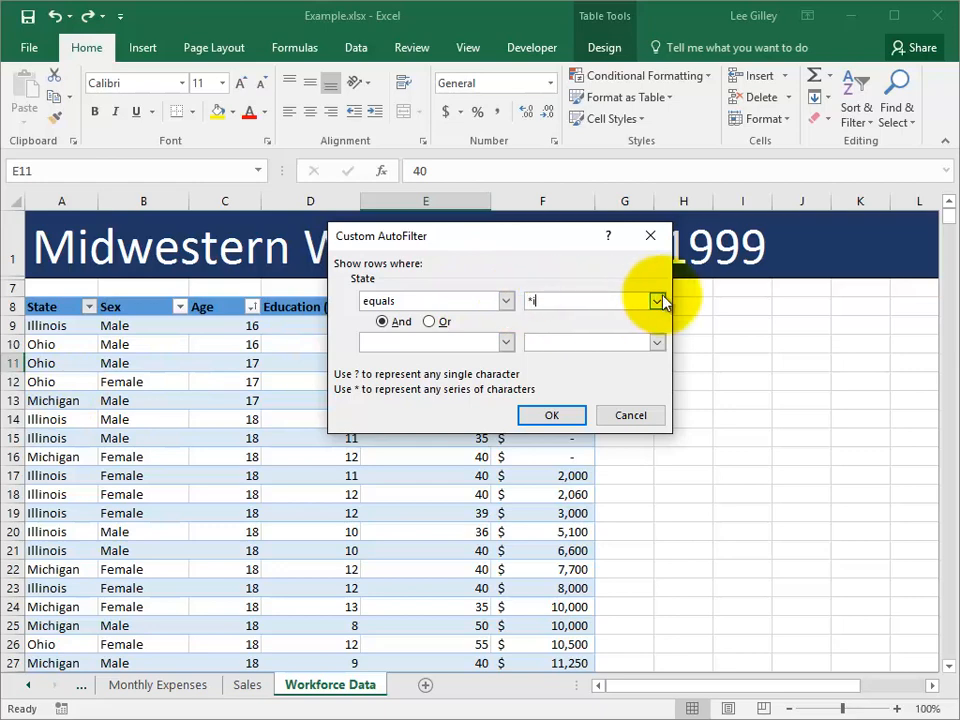
click(533, 301)
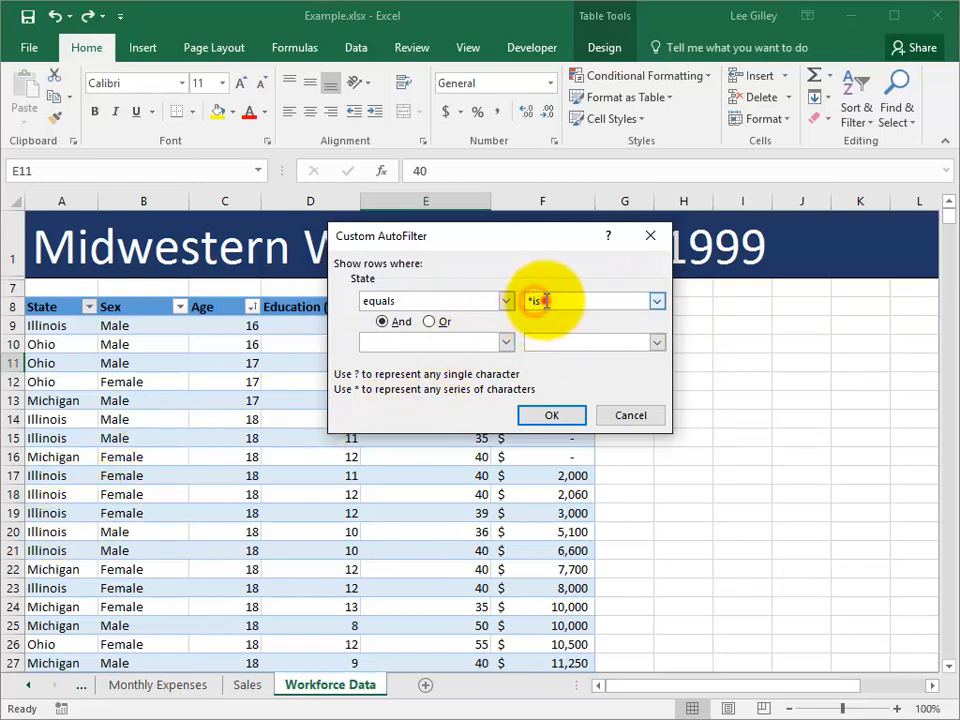
click(545, 414)
click(64, 328)
scroll(81, 381, down, 5)
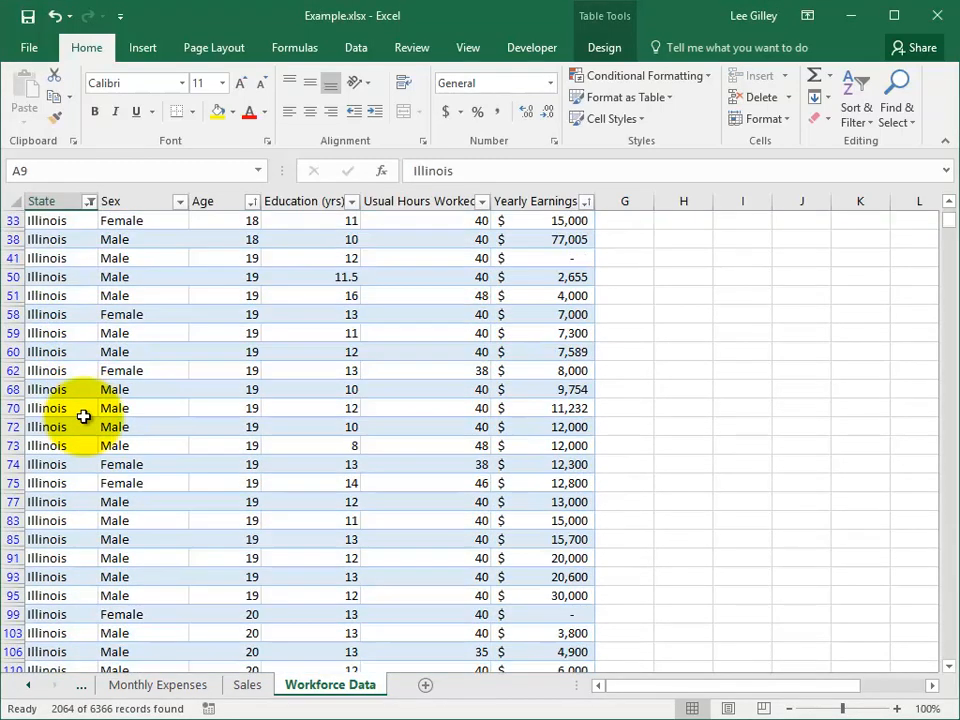
scroll(81, 418, up, 5)
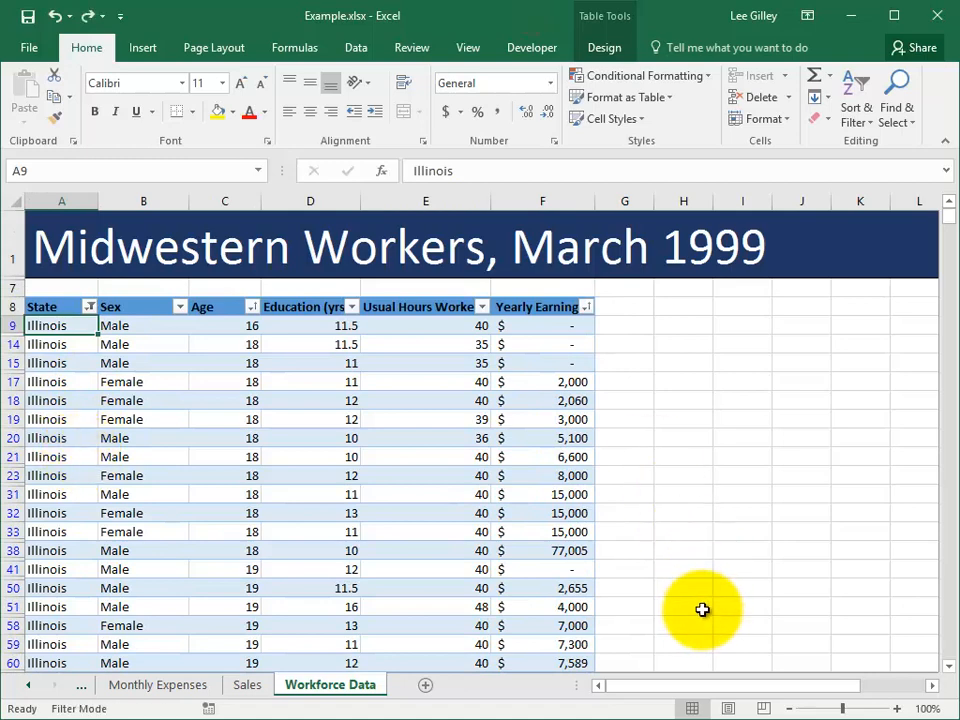
Try a custom text filter on the State column for values that end with * and check the rows
click(89, 307)
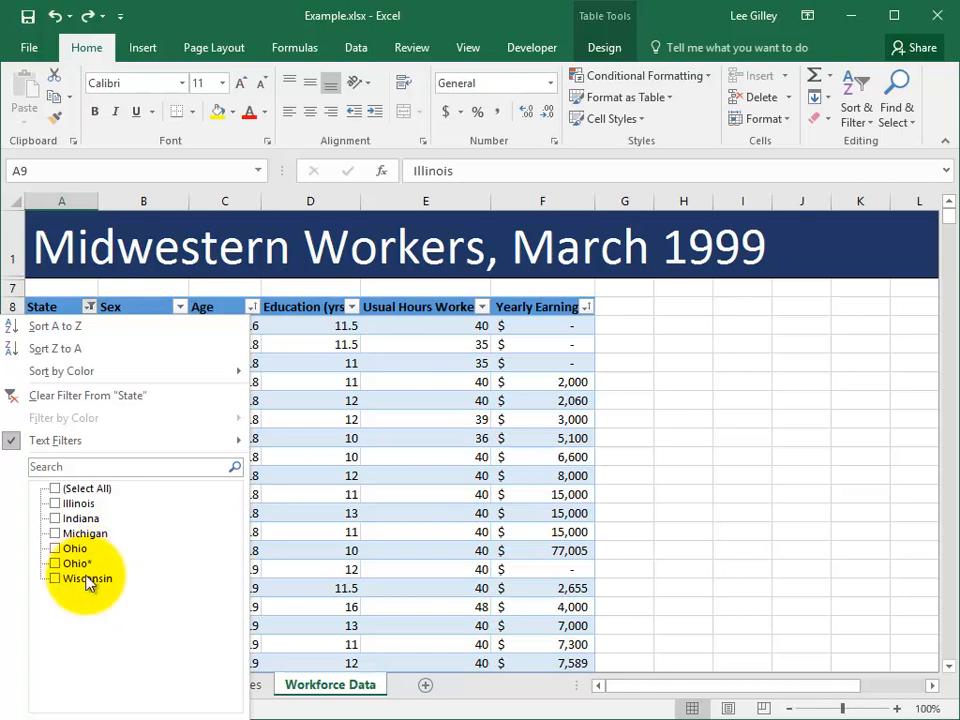
click(100, 447)
click(313, 580)
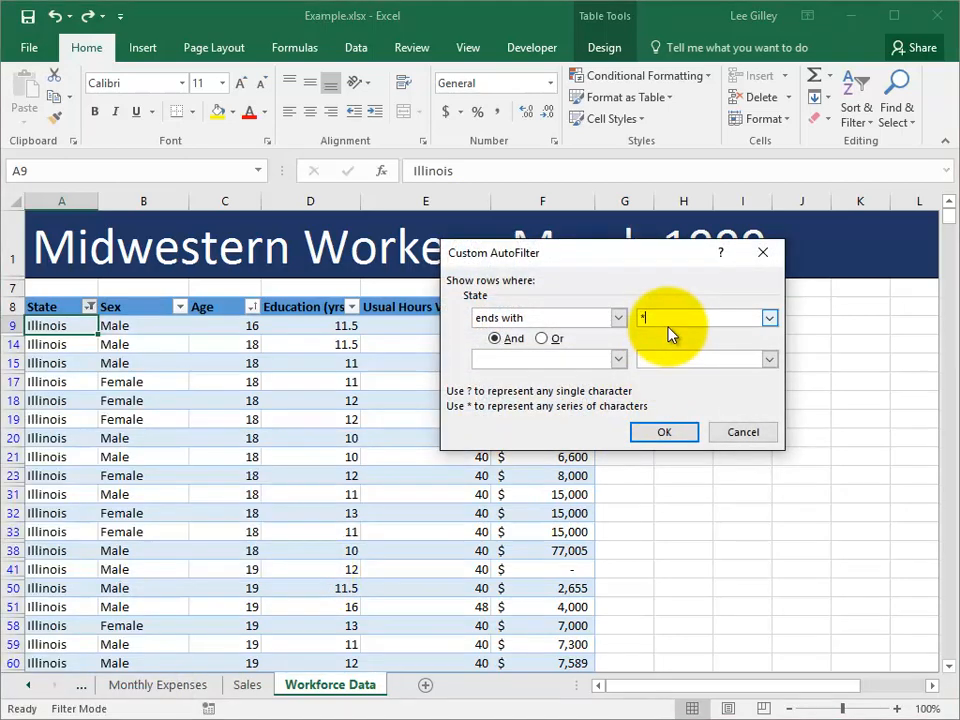
click(671, 431)
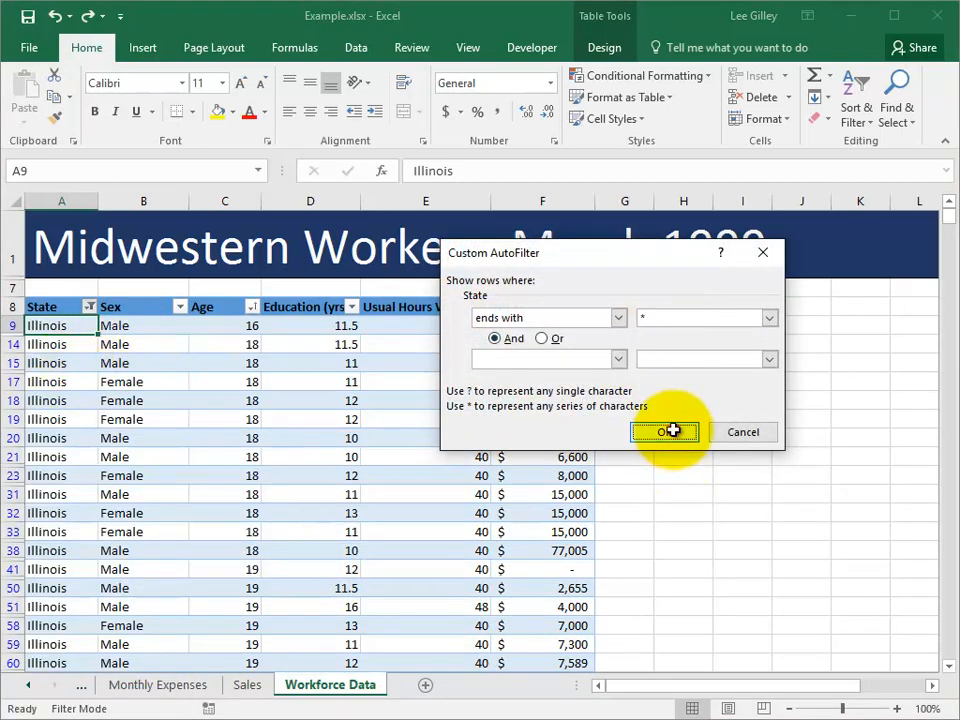
click(64, 380)
scroll(64, 386, down, 4)
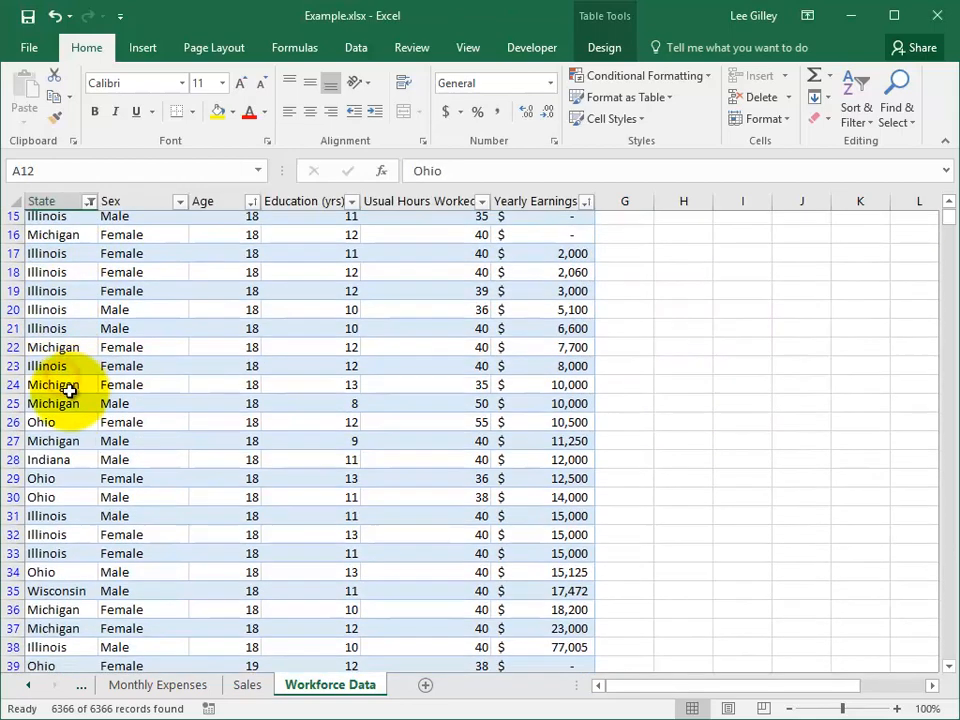
scroll(62, 462, up, 4)
click(69, 324)
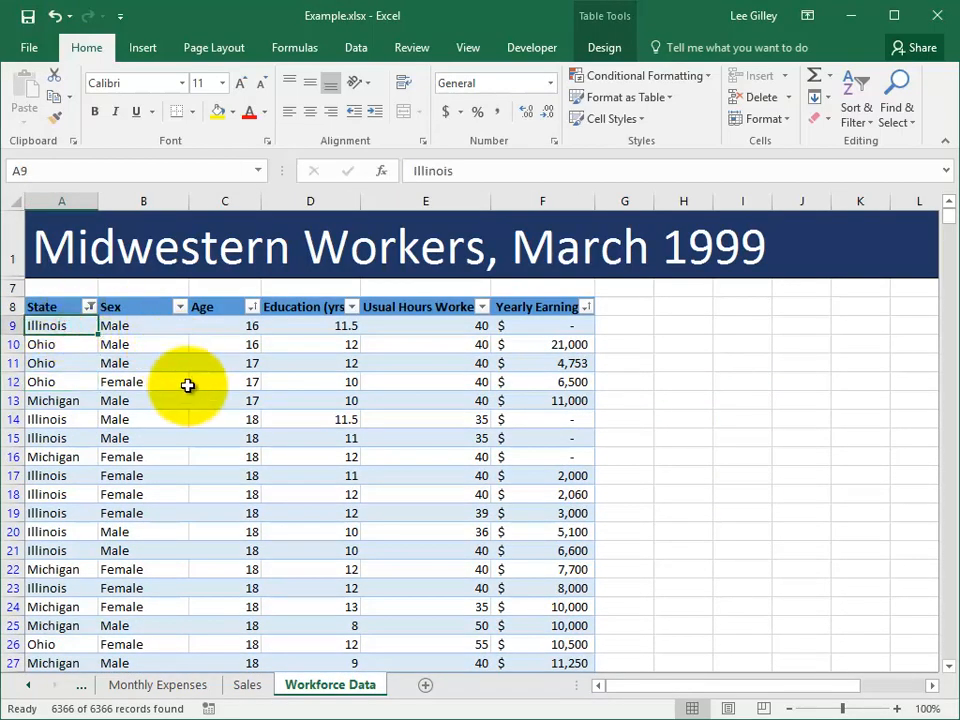
Apply a custom text filter to the State column for values equal to *io~*
click(90, 307)
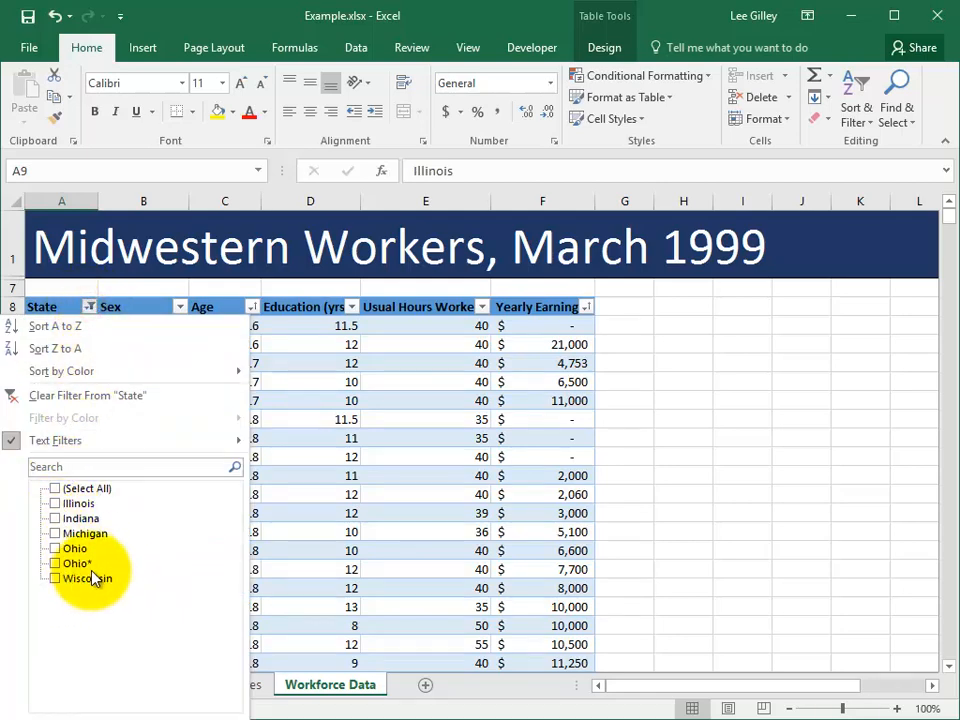
click(88, 440)
click(340, 578)
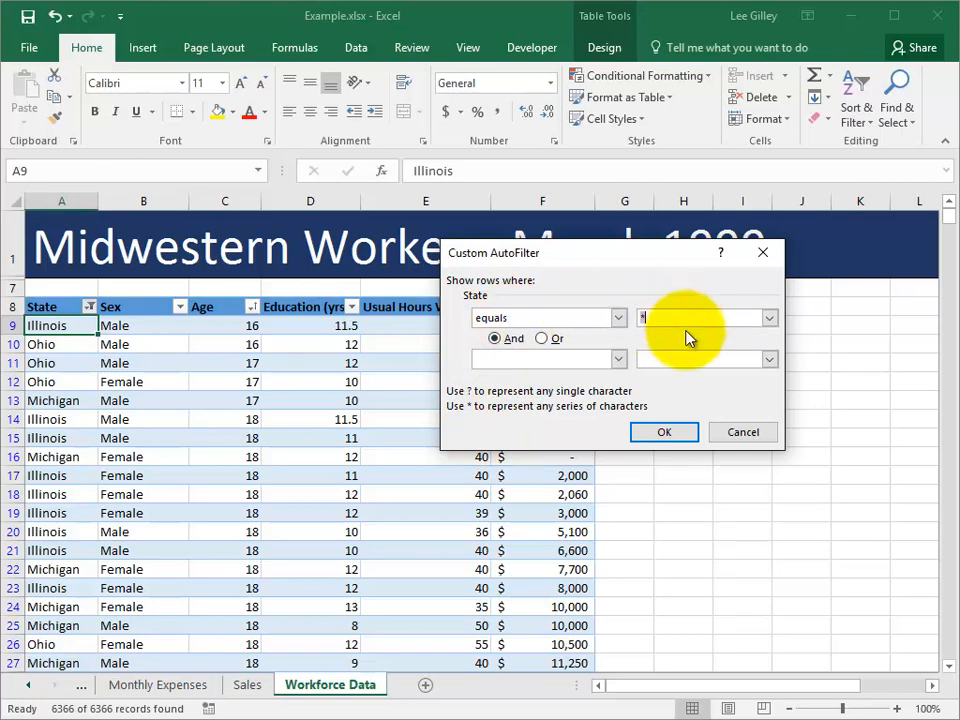
text(*io~*)
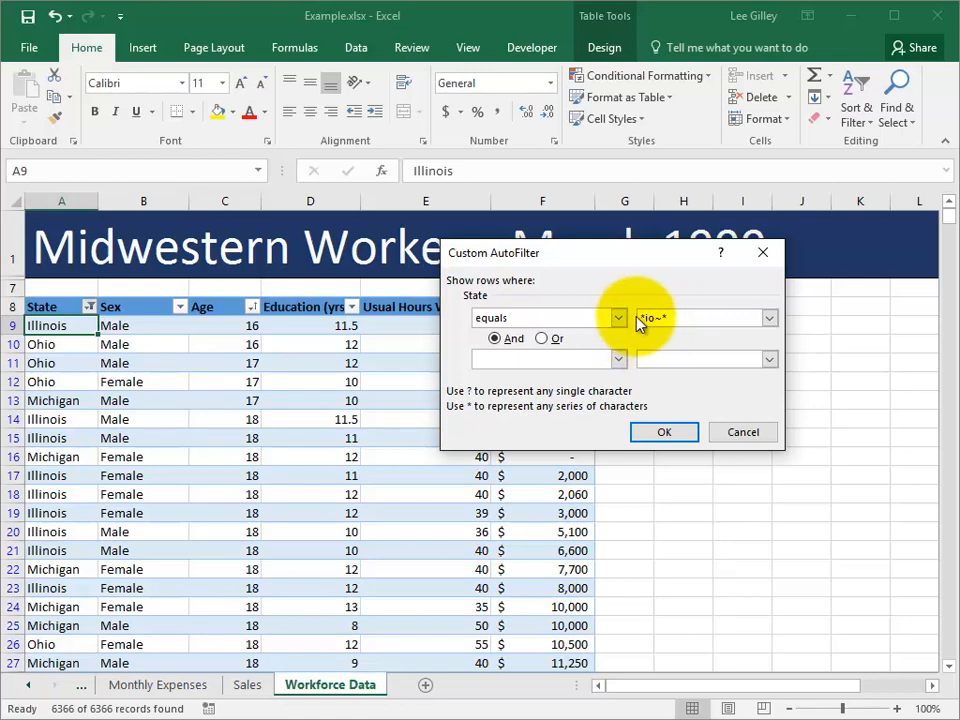
click(638, 318)
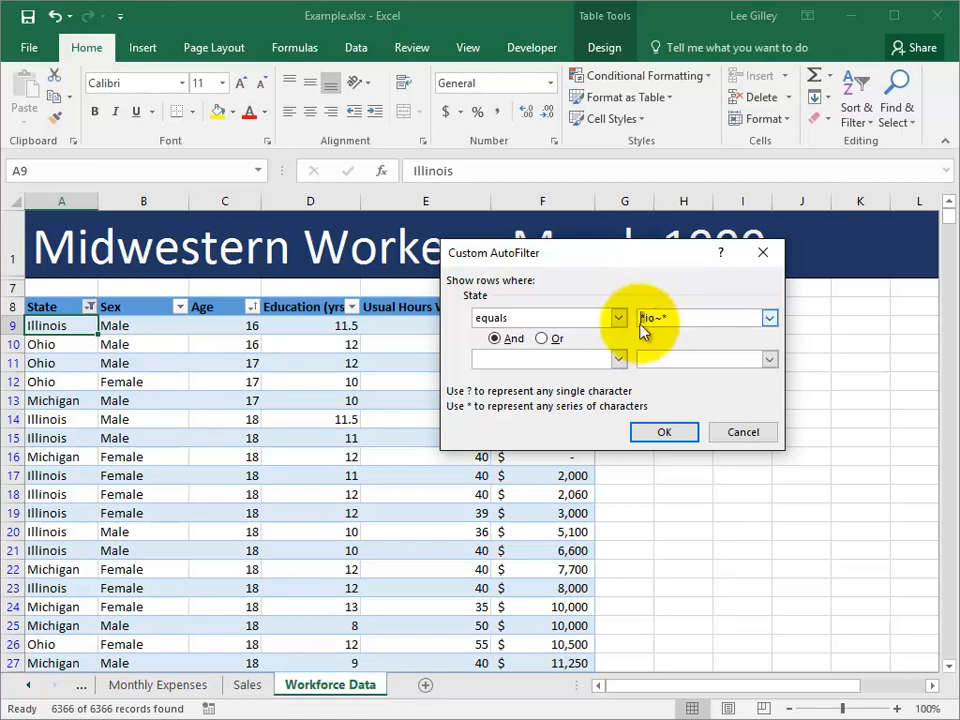
click(647, 320)
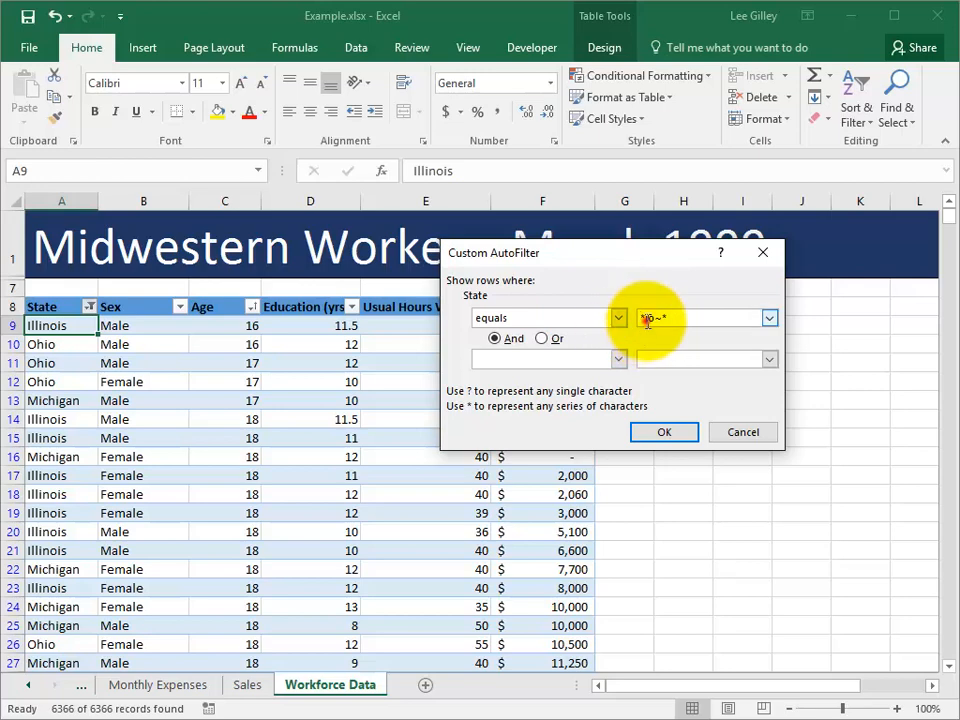
click(646, 318)
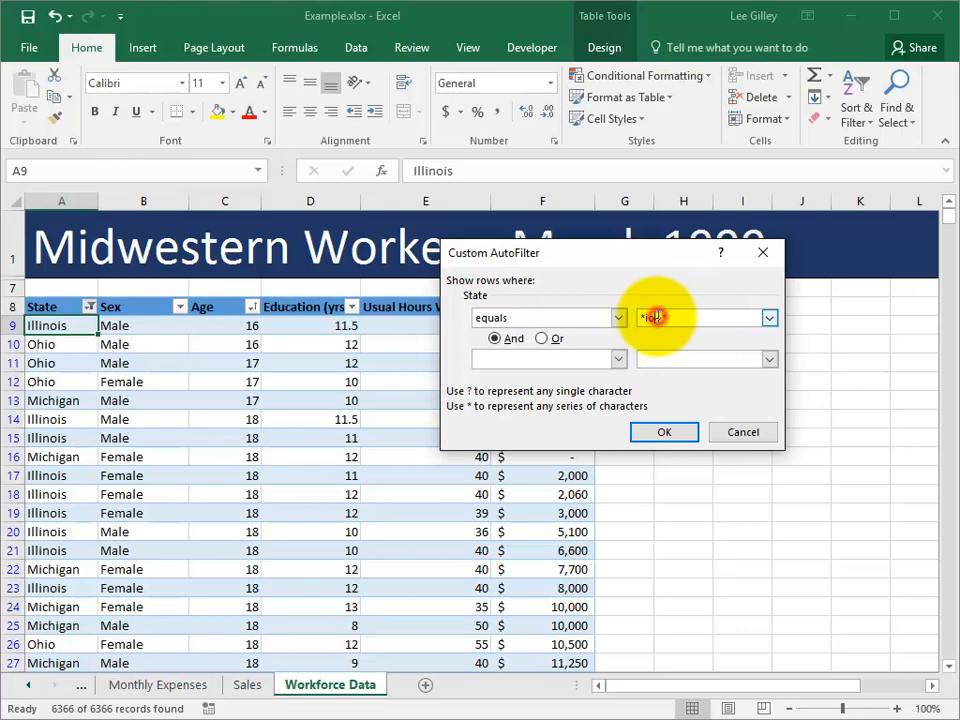
drag(655, 317, 683, 315)
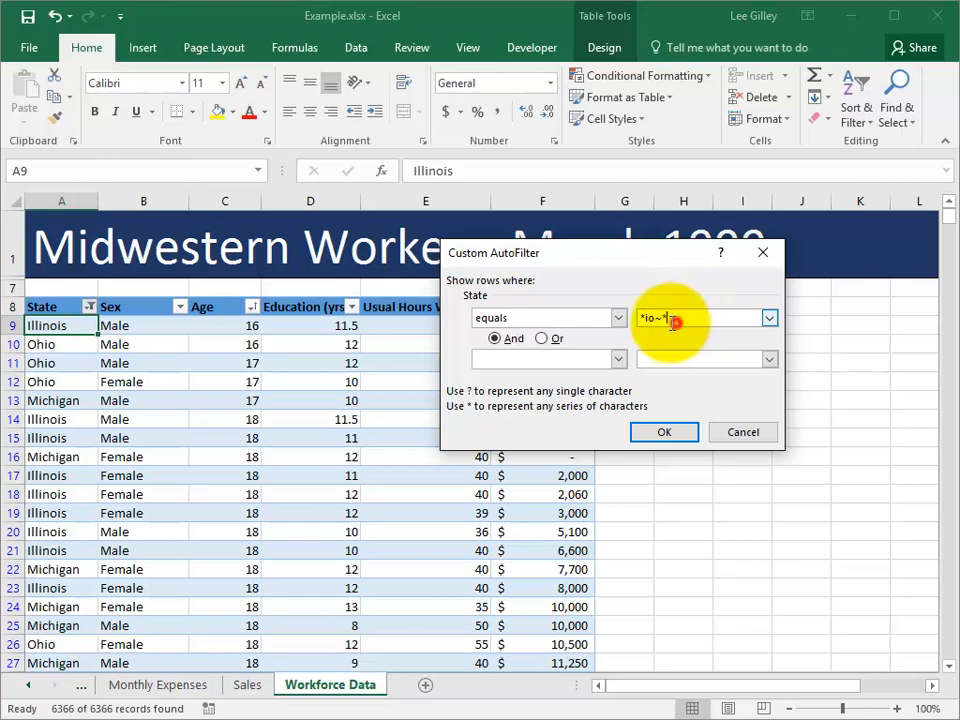
click(658, 317)
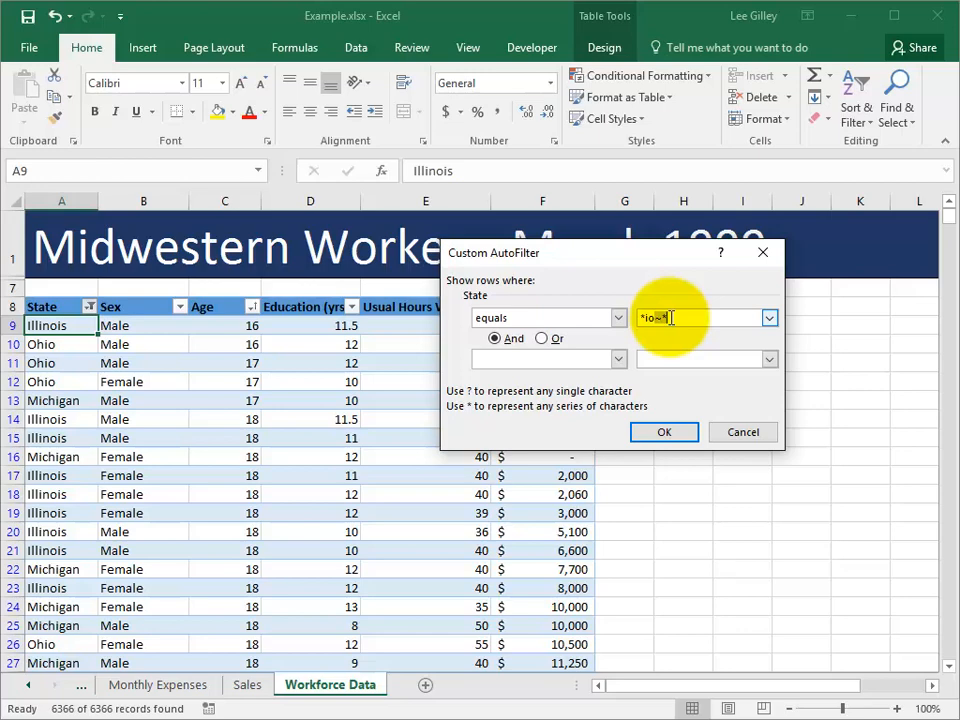
drag(641, 317, 681, 317)
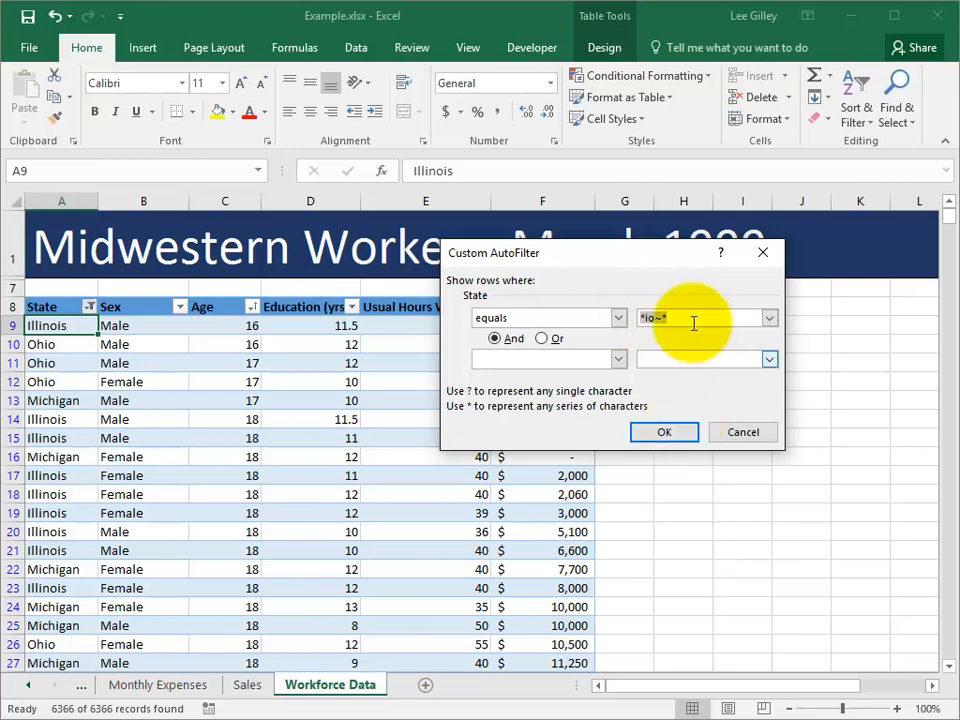
click(668, 433)
Examine the filtered State cells and the Ohio* entry in the State column's filter list
click(127, 401)
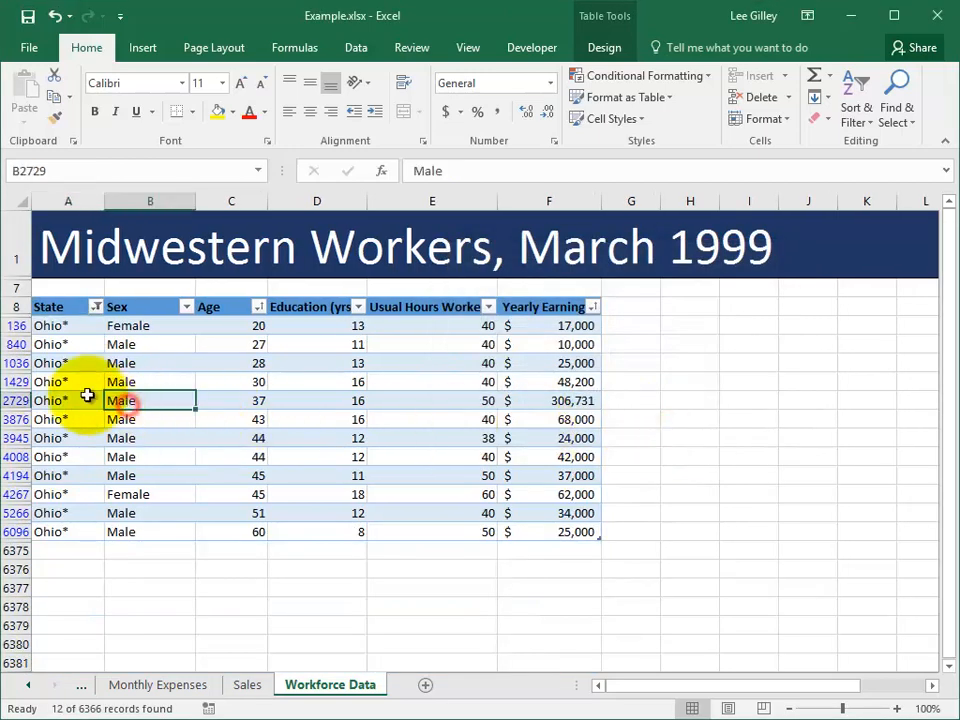
click(72, 380)
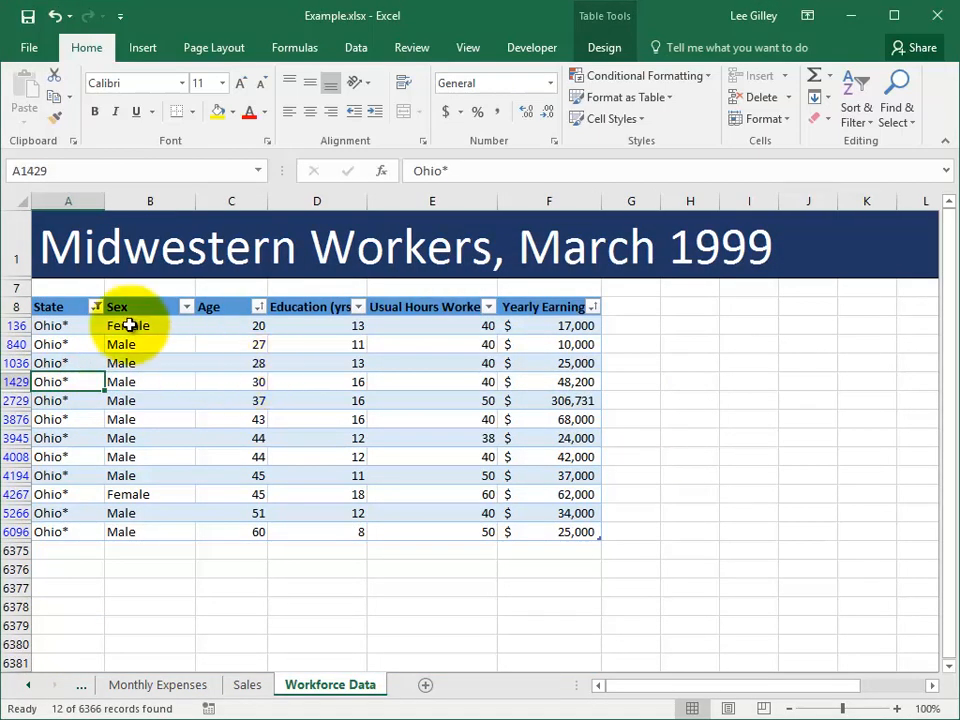
click(95, 306)
click(55, 563)
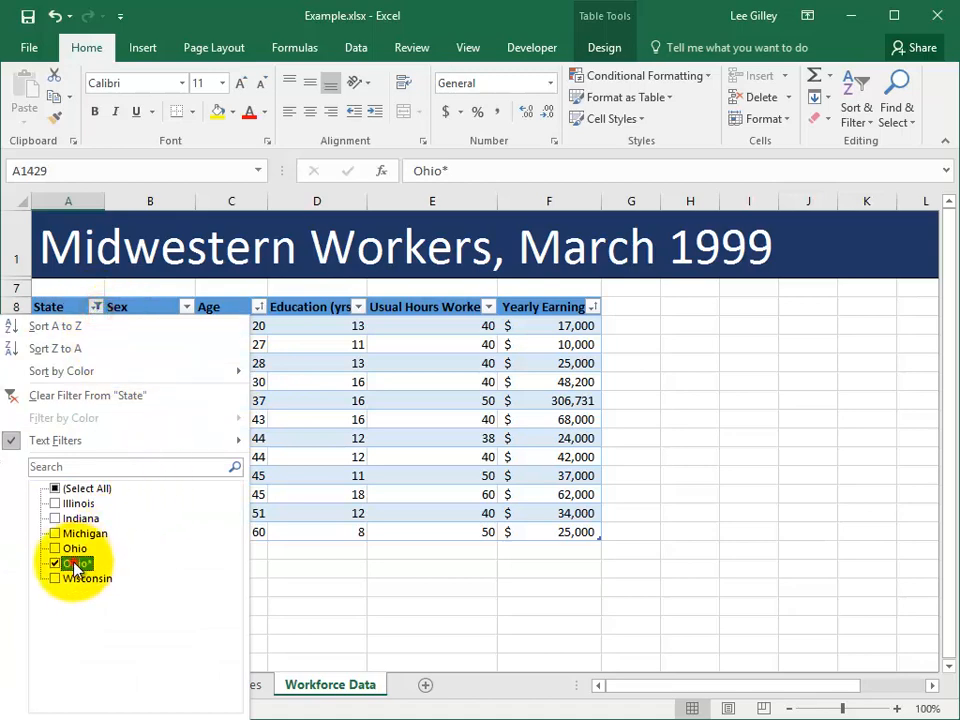